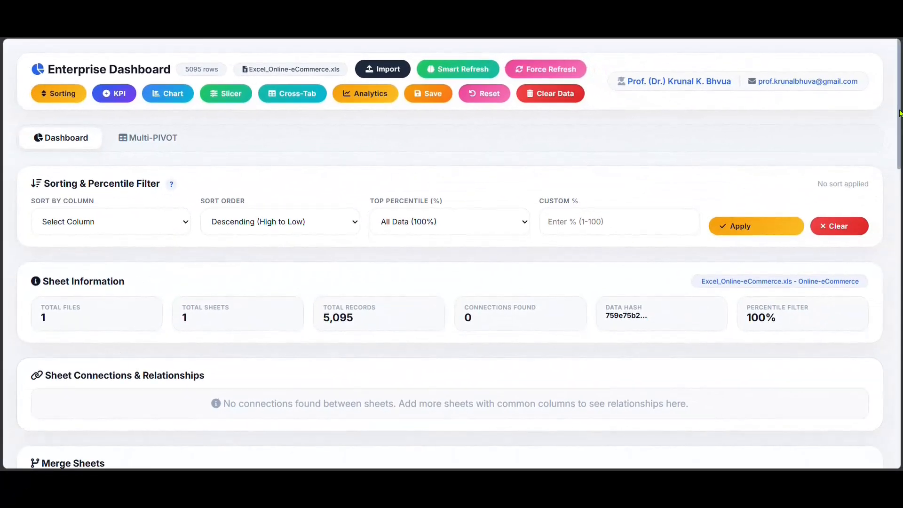
# Add a bar chart in the first empty chart slot with Assigned Supervisor as X axis and the SUM of Total_Sales as Y axis.
pyautogui.moveTo(900, 108); pyautogui.dragTo(900, 248)
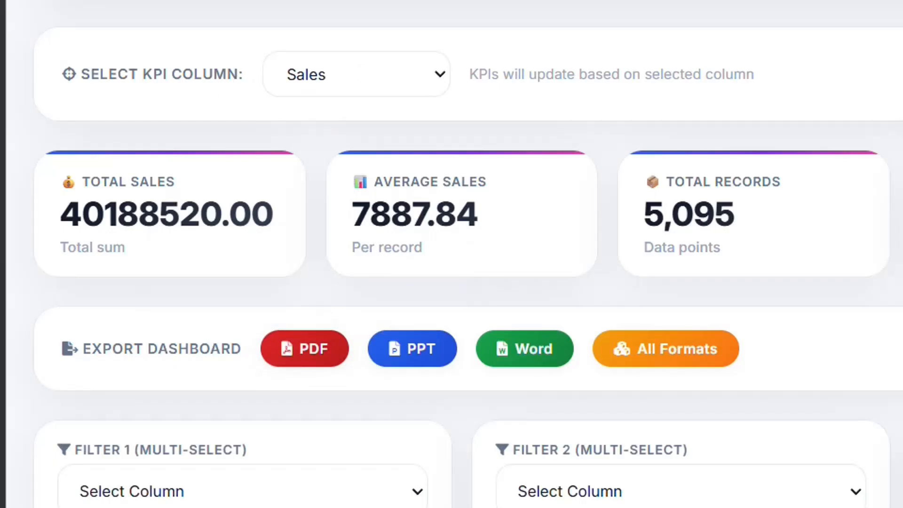
pyautogui.moveTo(900, 240); pyautogui.dragTo(899, 332)
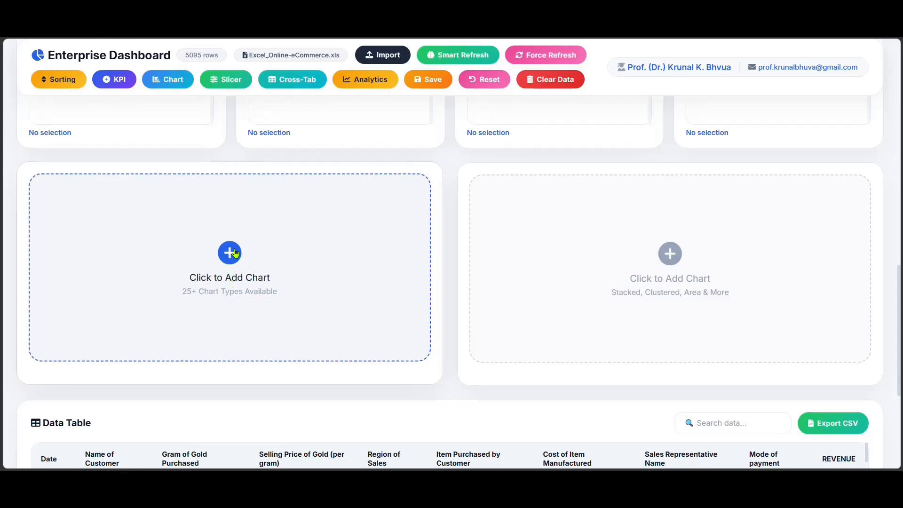
pyautogui.click(230, 253)
pyautogui.click(419, 233)
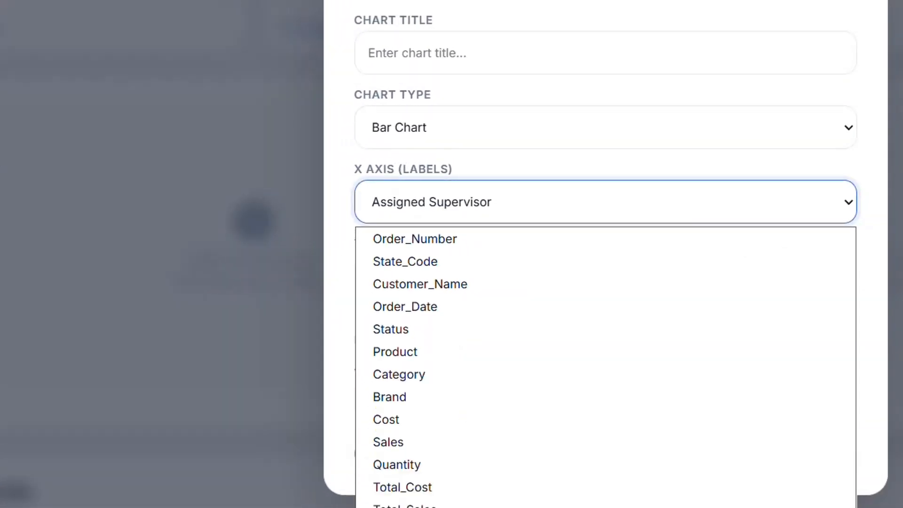
pyautogui.click(419, 506)
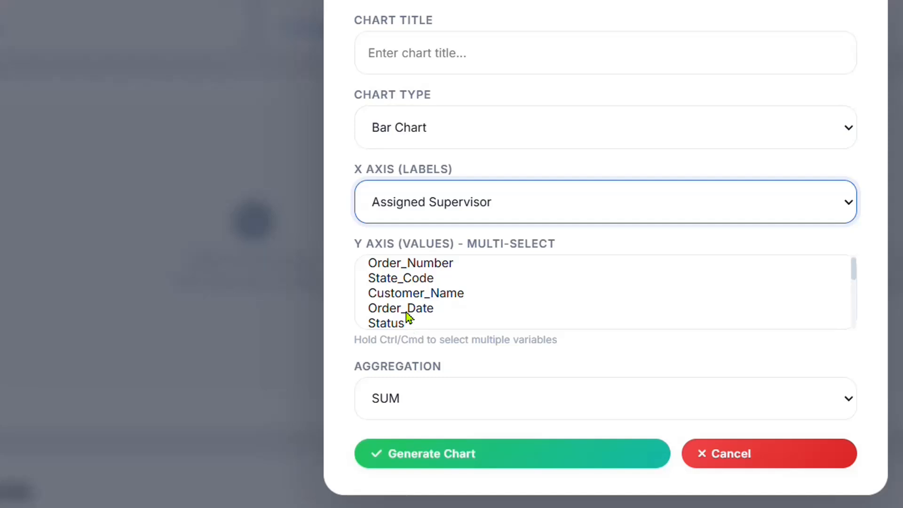
pyautogui.scroll(-5, 408, 317)
pyautogui.scroll(-2, 408, 315)
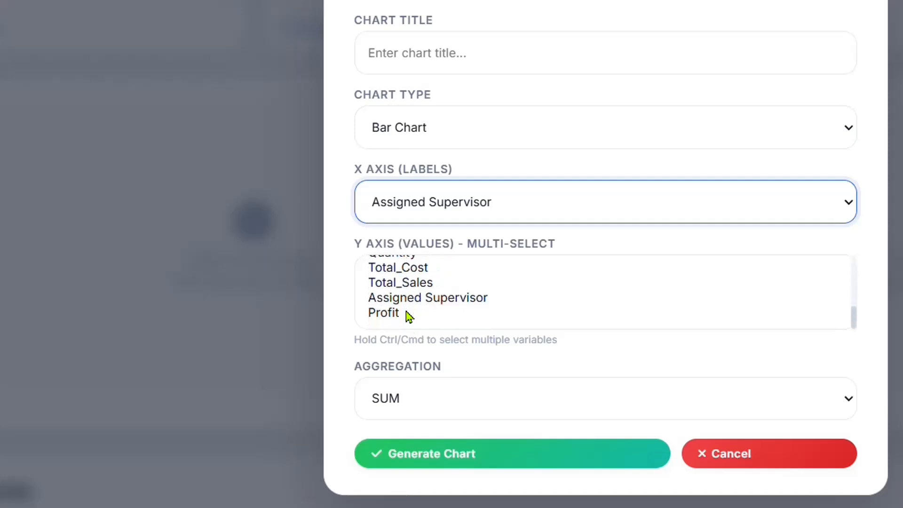
pyautogui.click(416, 285)
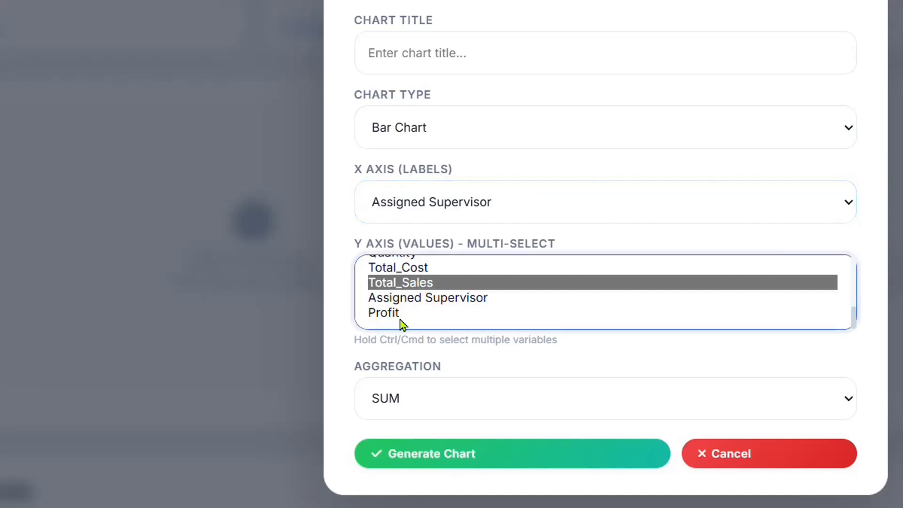
pyautogui.click(459, 464)
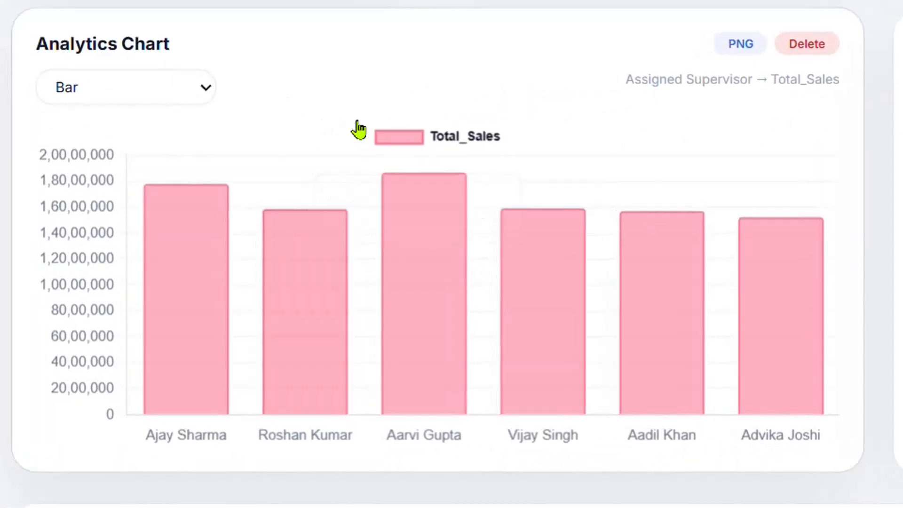
# Change the type of the Assigned Supervisor sales chart to Pie.
pyautogui.click(175, 101)
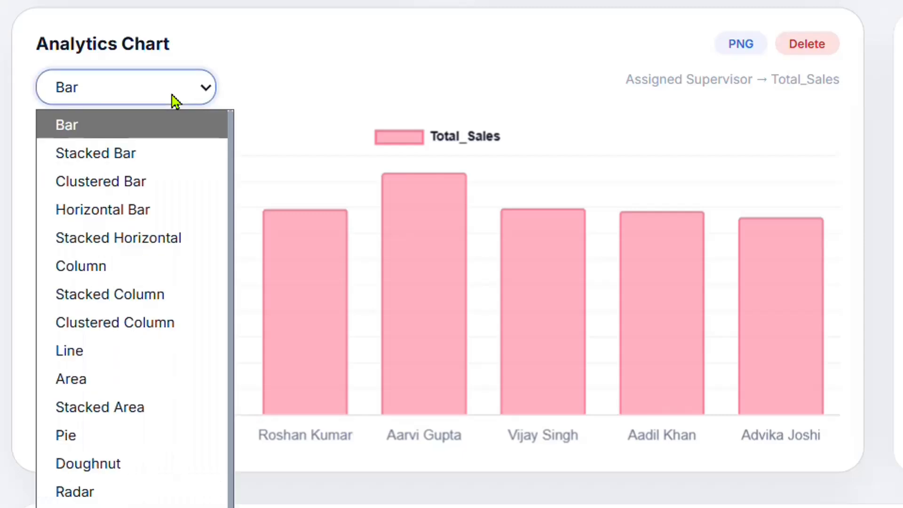
pyautogui.click(76, 443)
pyautogui.moveTo(410, 295)
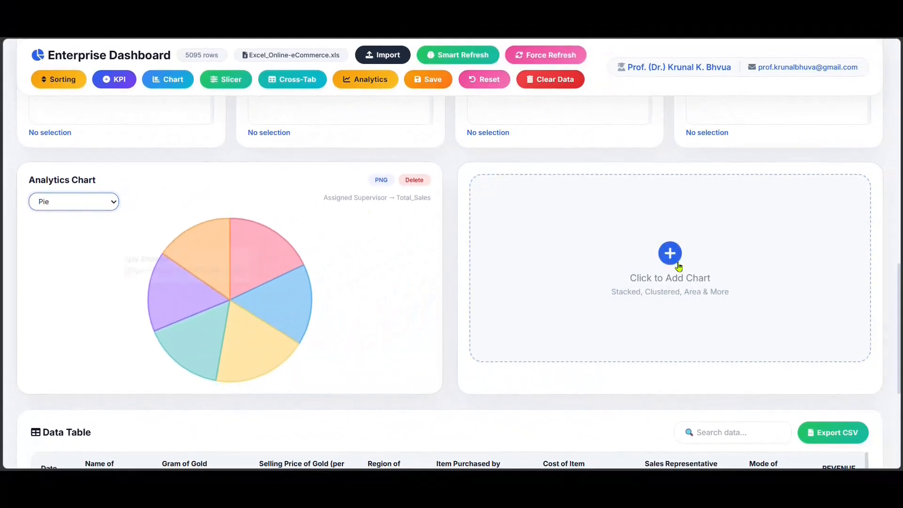
# Add a bar chart in the second slot with Category as X axis and the SUM of Total_Sales and Profit as Y values.
pyautogui.click(680, 266)
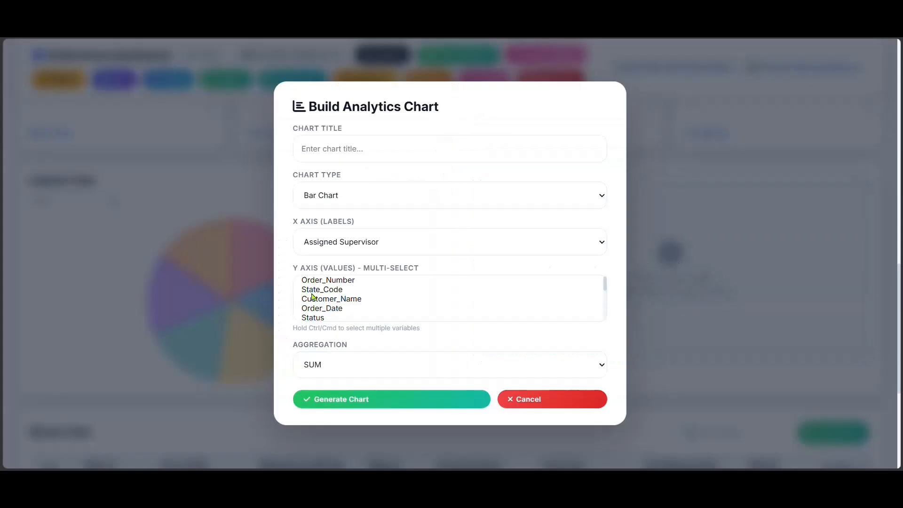
pyautogui.scroll(1, 324, 285)
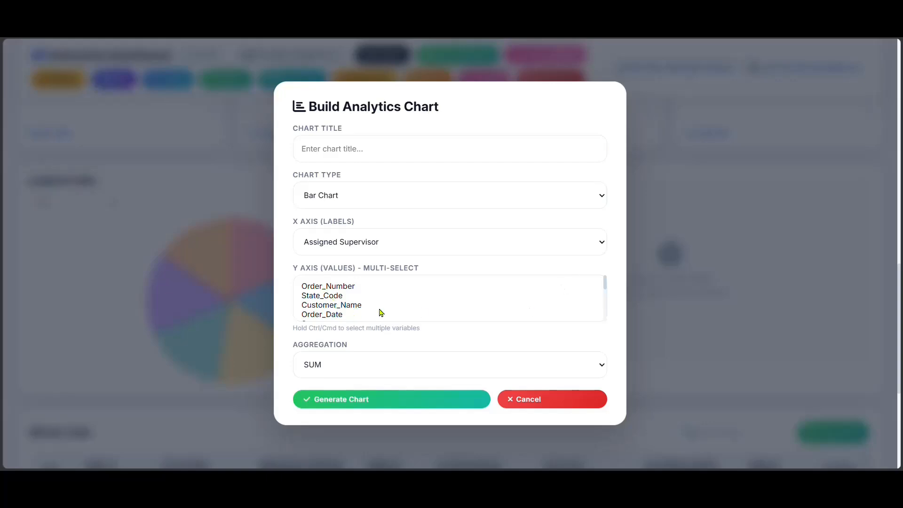
pyautogui.scroll(-4, 381, 313)
pyautogui.scroll(2, 334, 302)
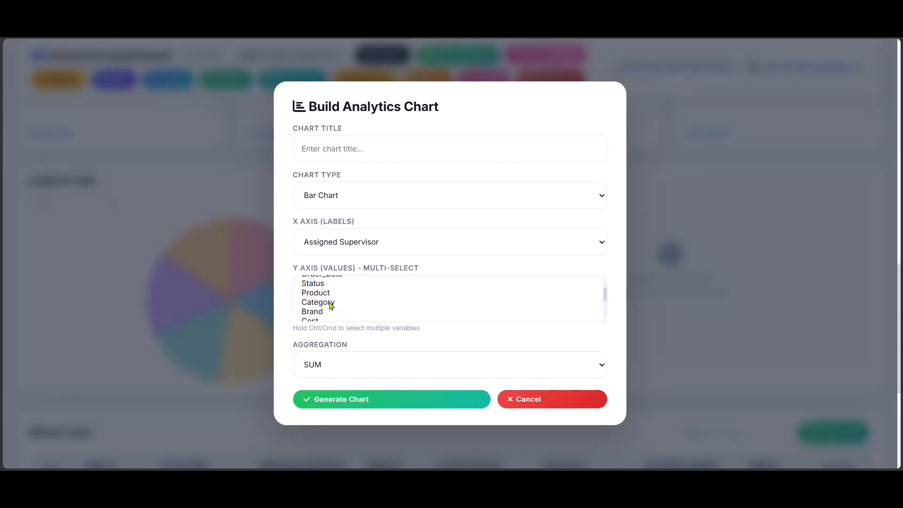
pyautogui.click(331, 303)
pyautogui.click(349, 250)
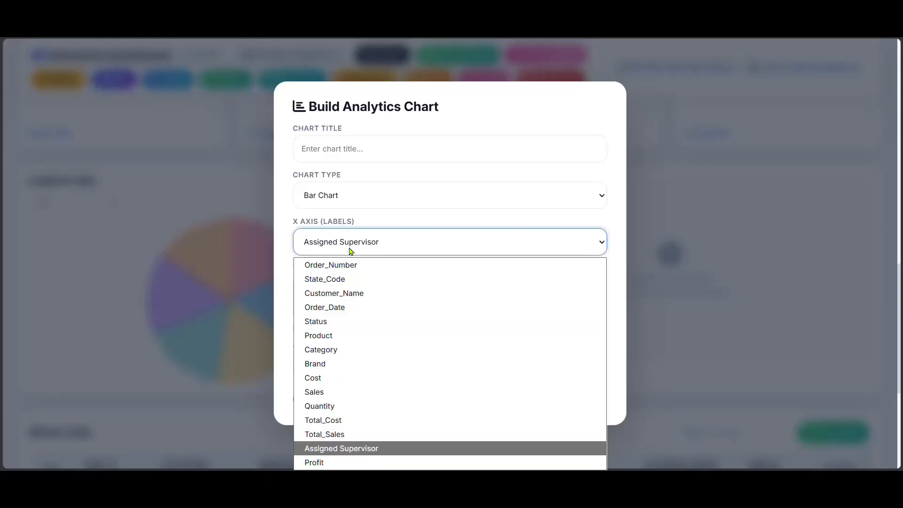
pyautogui.click(331, 349)
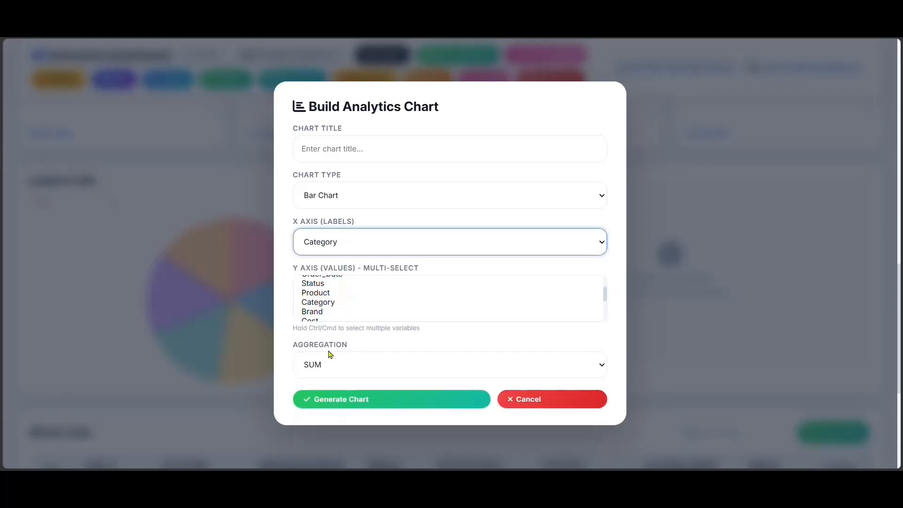
pyautogui.scroll(-3, 338, 315)
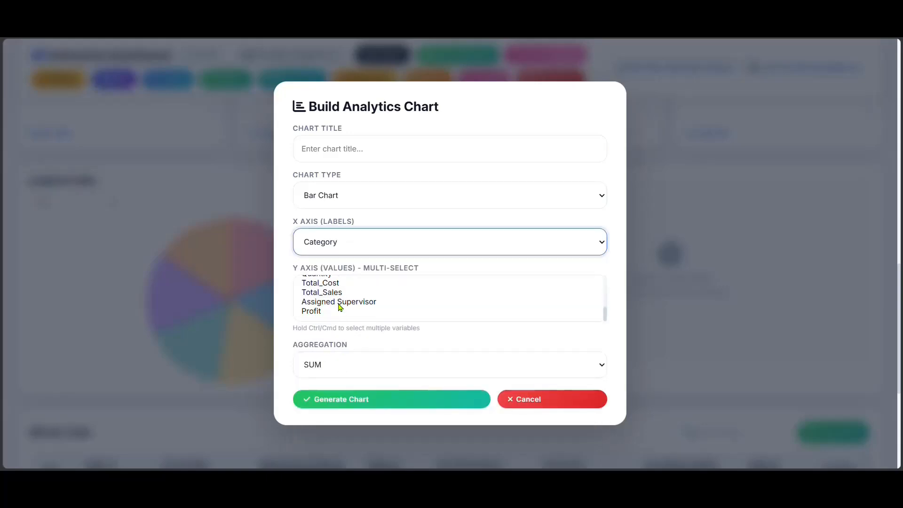
pyautogui.click(339, 292)
pyautogui.keyDown('ctrl'); pyautogui.click(322, 312); pyautogui.keyUp('ctrl')
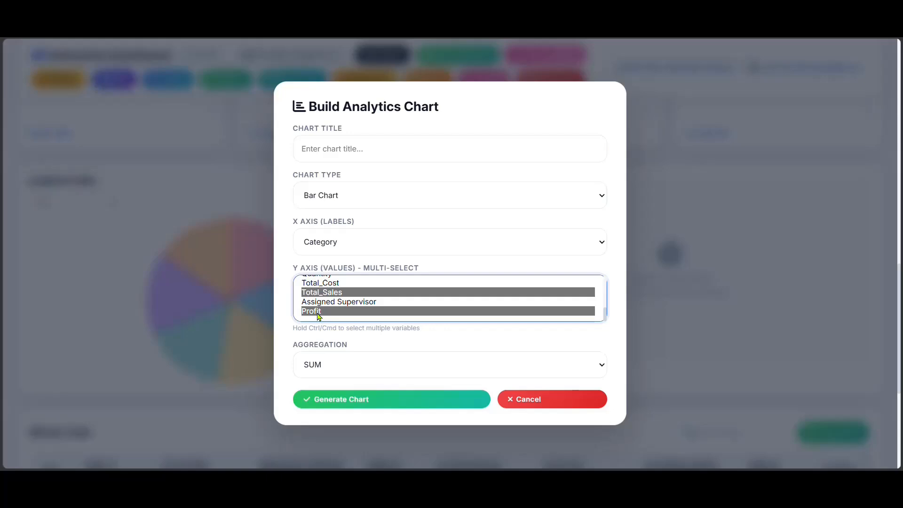
pyautogui.click(366, 404)
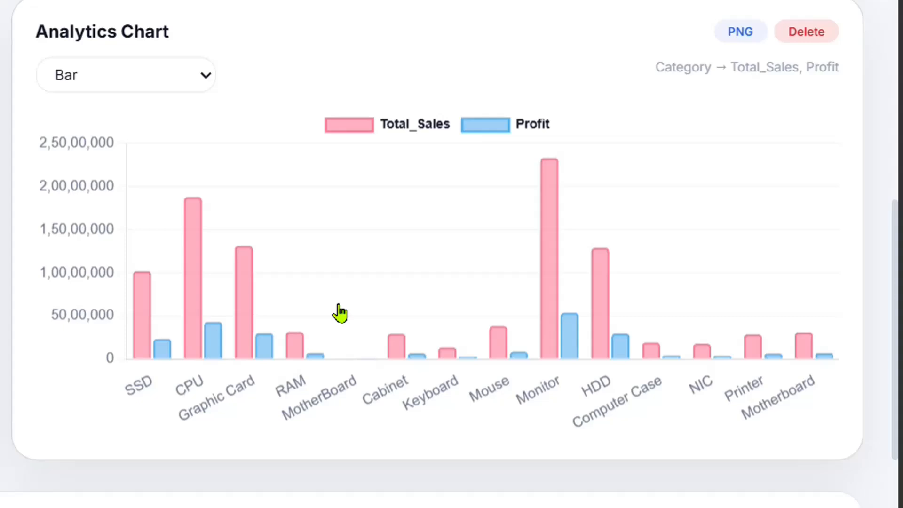
# Try the Stacked Horizontal type on the Category chart, and set it to Stacked Bar.
pyautogui.click(101, 88)
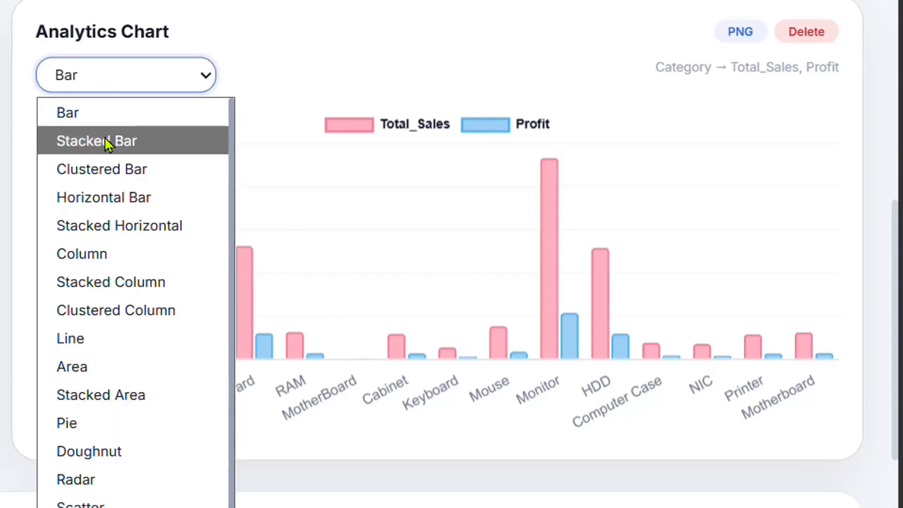
pyautogui.click(130, 228)
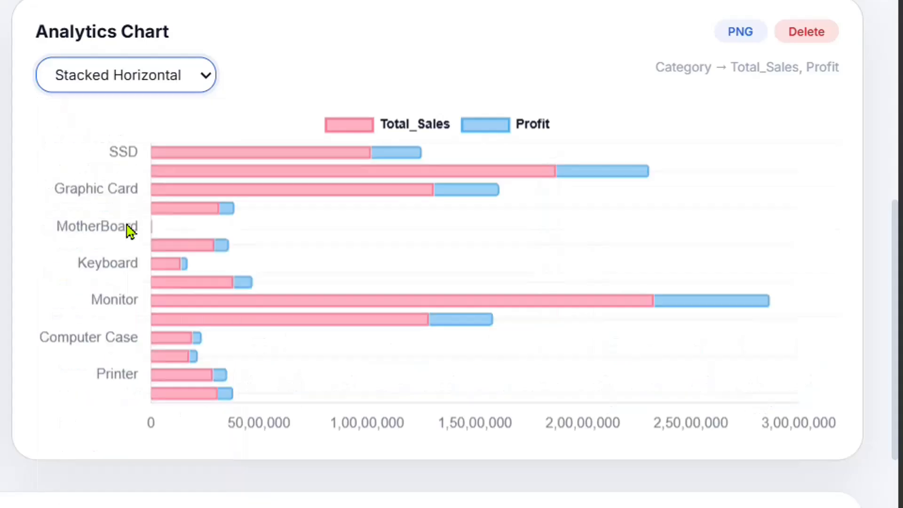
pyautogui.click(120, 89)
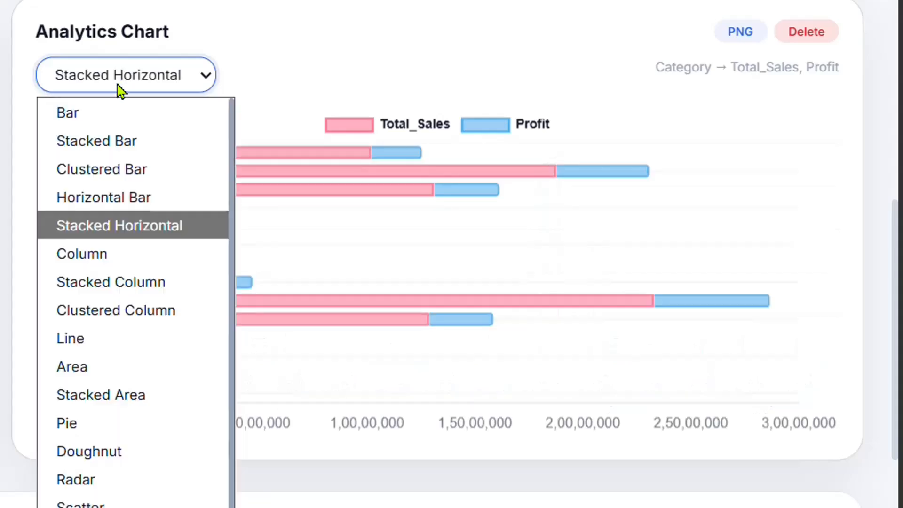
pyautogui.click(118, 142)
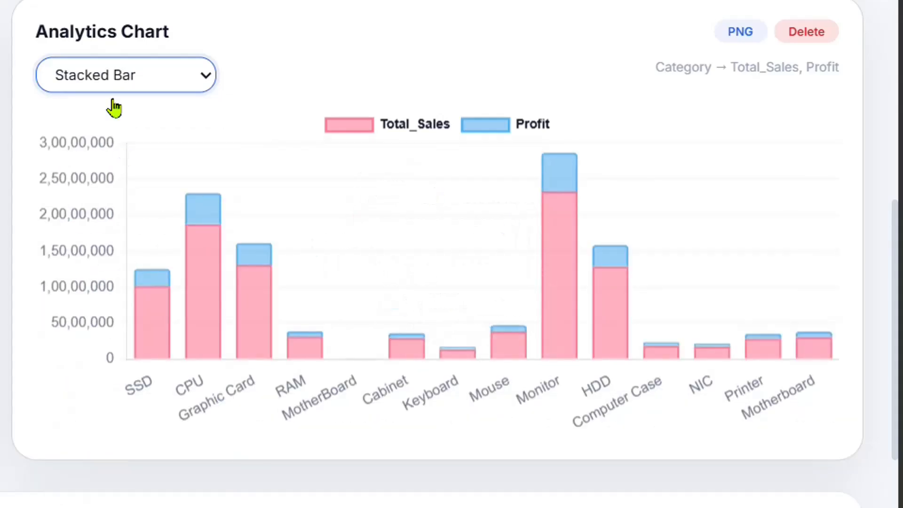
# Try the Radar type on the Category chart and return it to Stacked Bar.
pyautogui.click(96, 85)
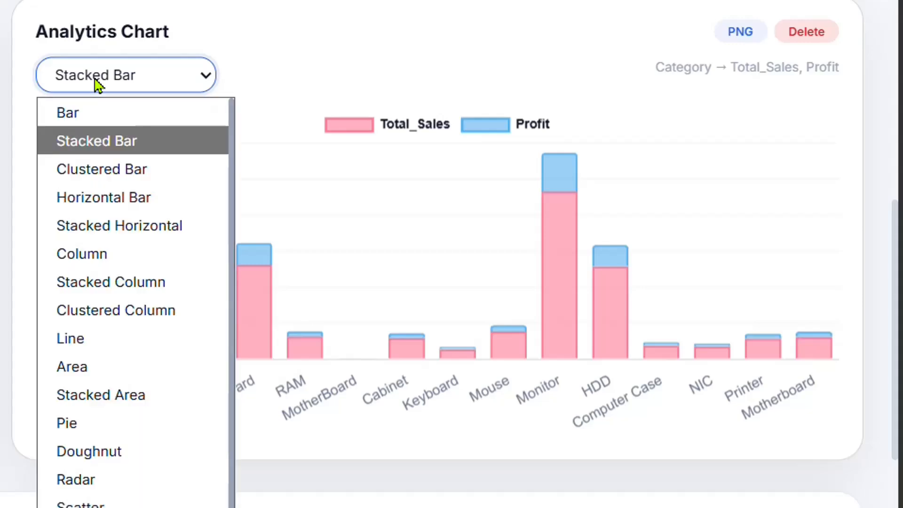
pyautogui.click(121, 484)
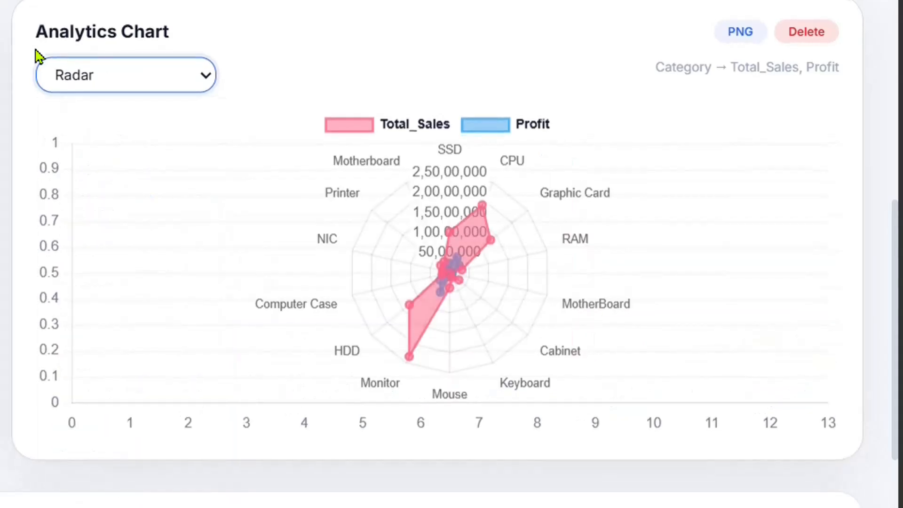
pyautogui.click(86, 82)
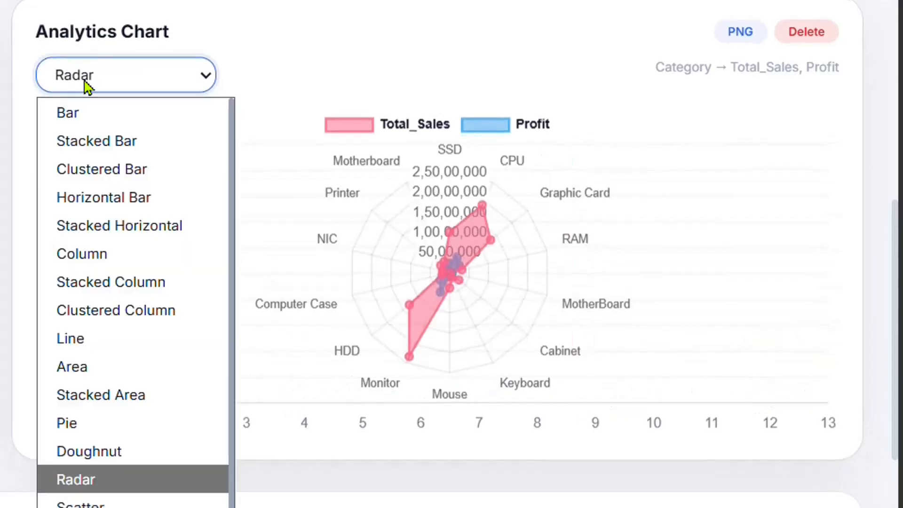
pyautogui.click(101, 150)
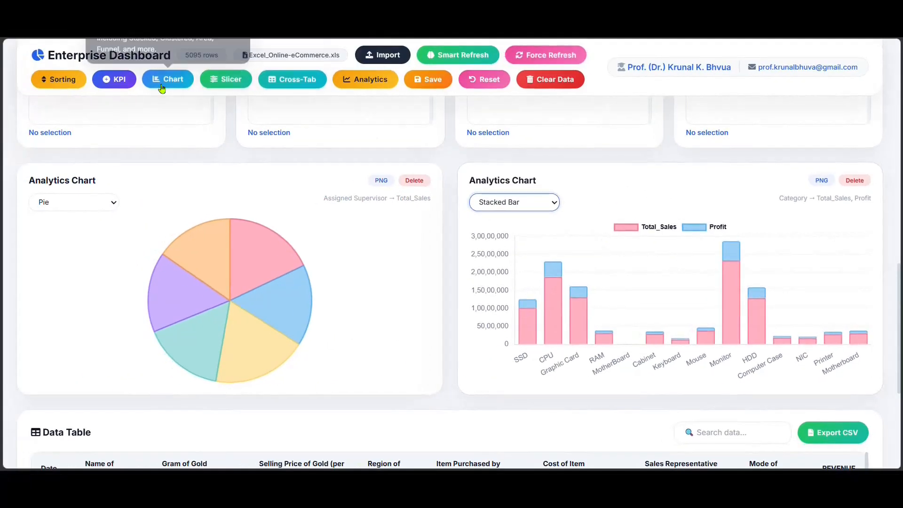
# Add a third chart slot and generate a bar chart with Brand as X axis and the SUM of Assigned Supervisor and Profit as Y values.
pyautogui.click(159, 81)
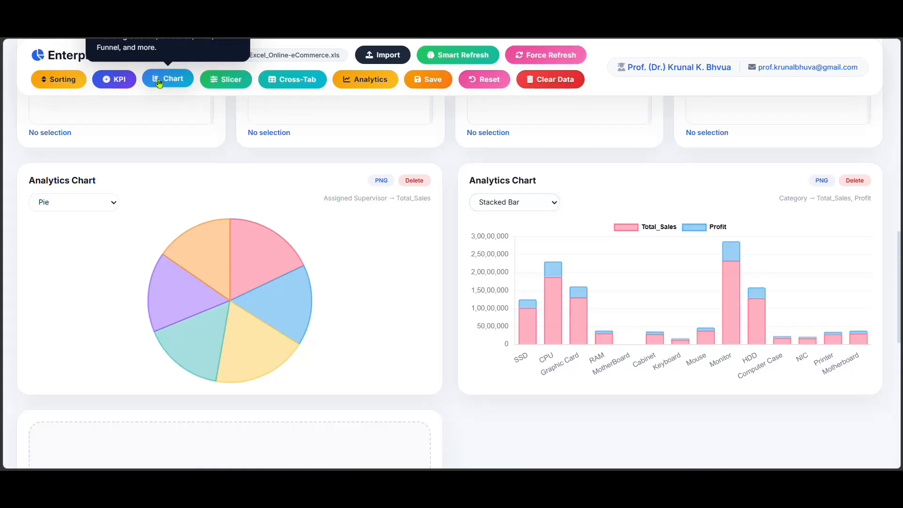
pyautogui.click(222, 155)
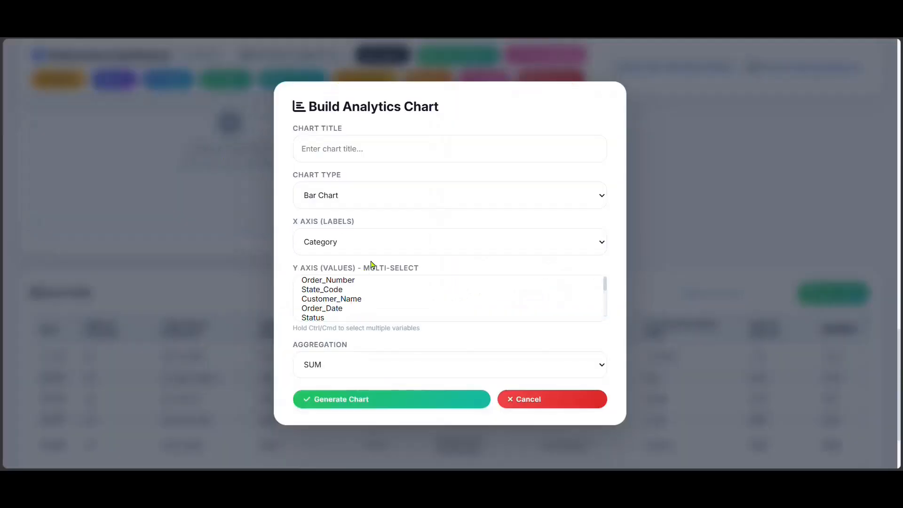
pyautogui.click(366, 244)
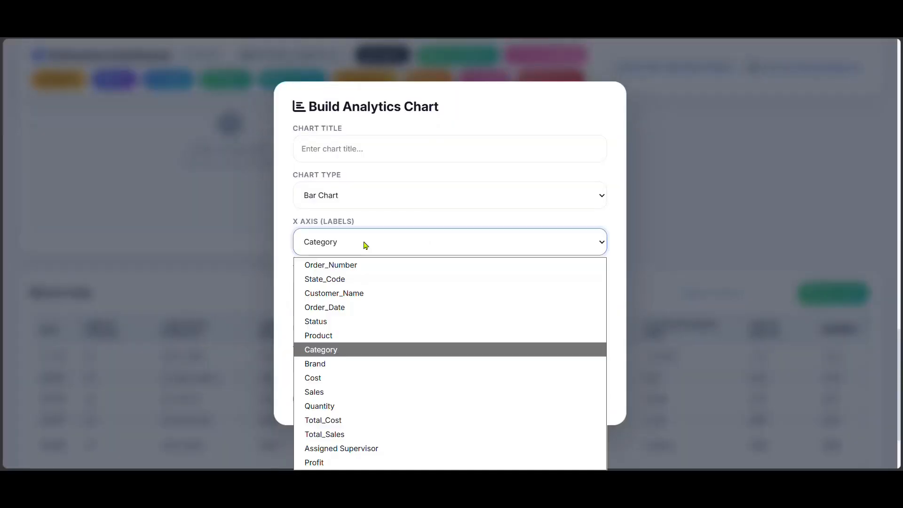
pyautogui.click(334, 338)
pyautogui.click(336, 249)
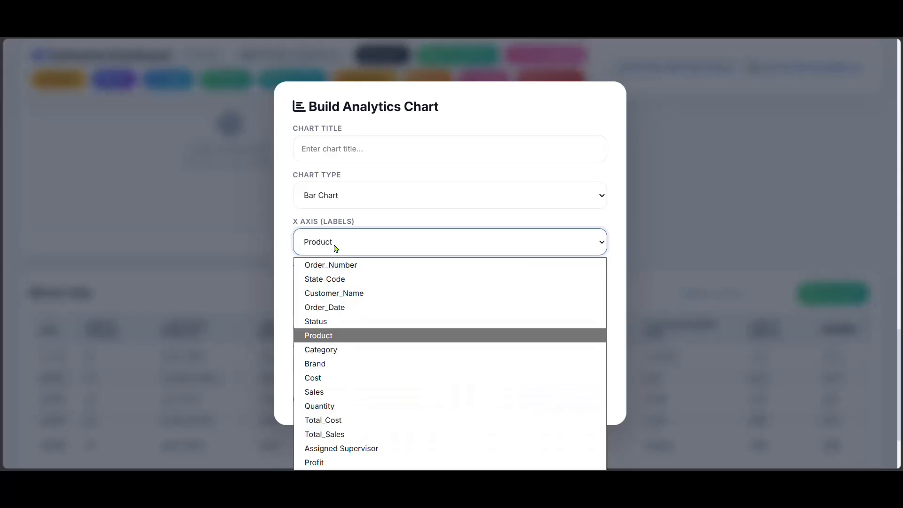
pyautogui.click(322, 364)
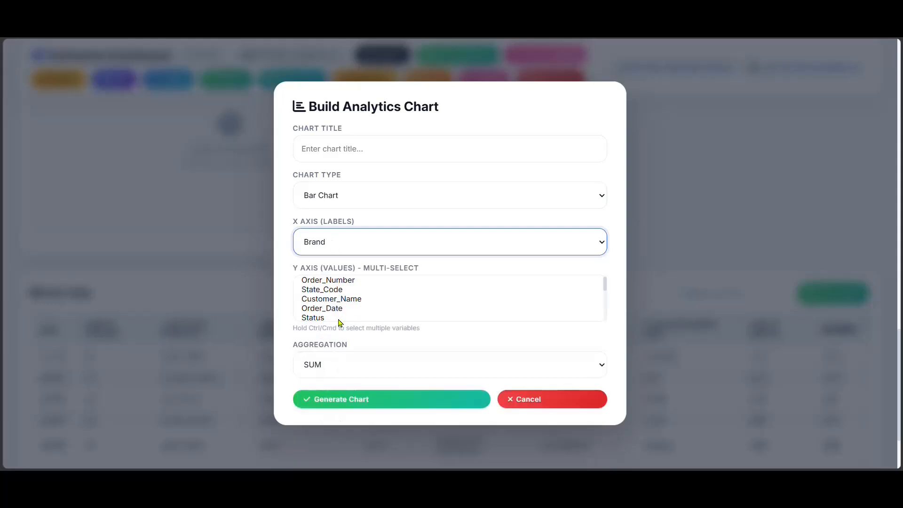
pyautogui.scroll(-5, 340, 320)
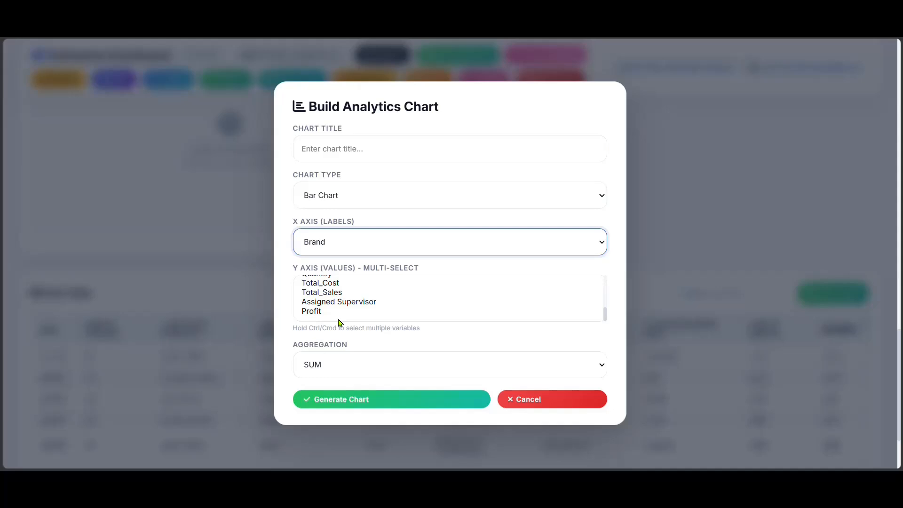
pyautogui.click(355, 303)
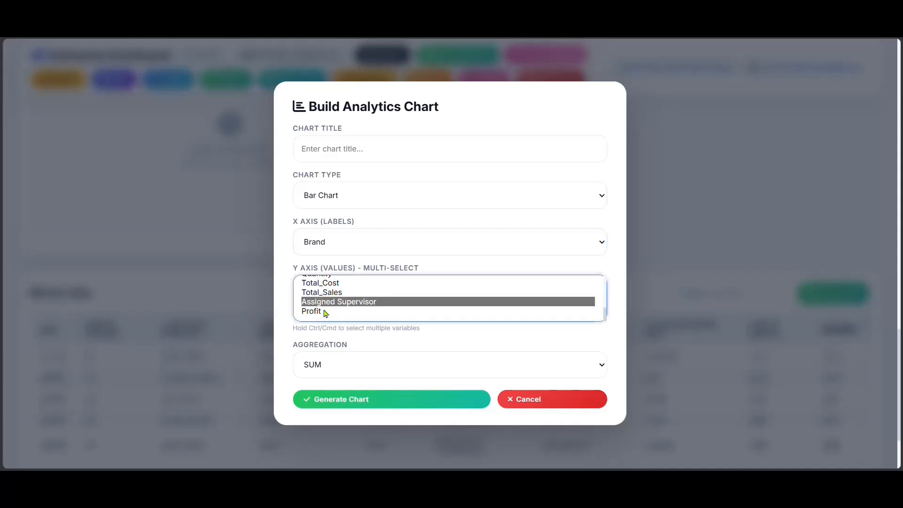
pyautogui.keyDown('ctrl'); pyautogui.click(319, 312); pyautogui.keyUp('ctrl')
pyautogui.click(372, 399)
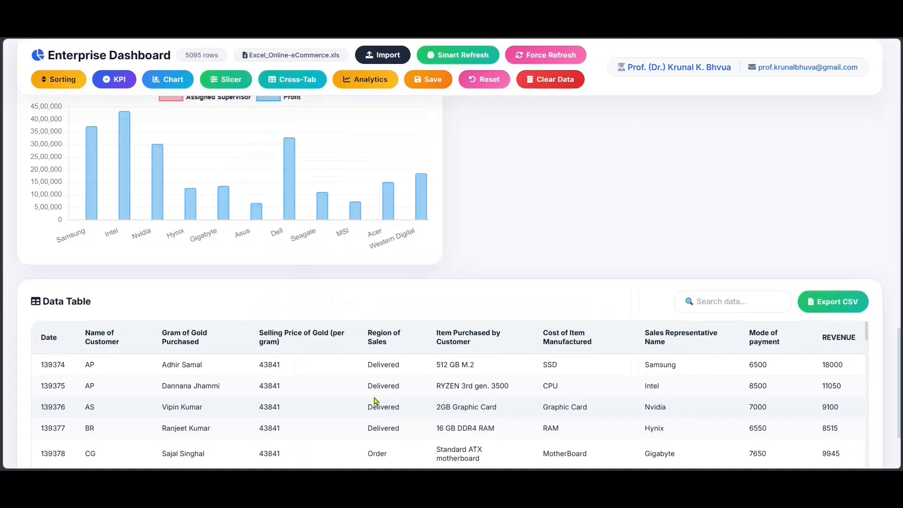
# Examine the profit bars by brand in the third chart.
pyautogui.moveTo(88, 214)
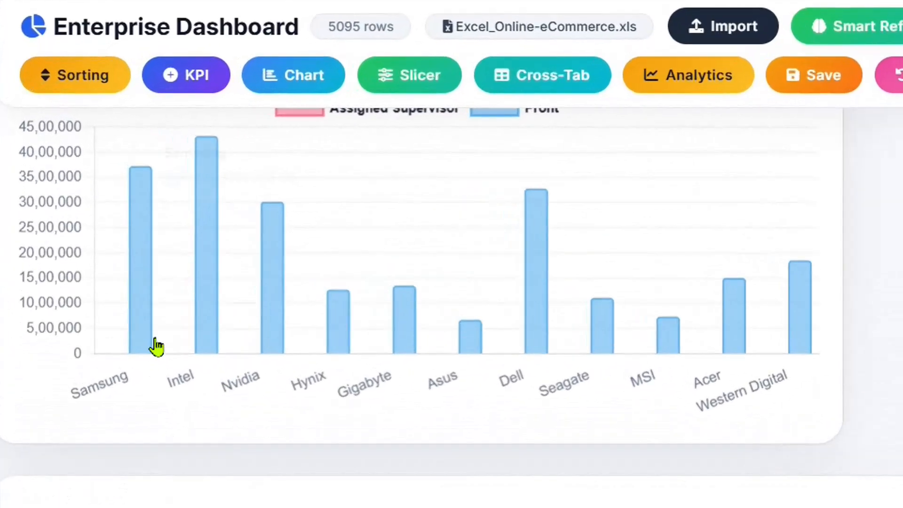
pyautogui.moveTo(146, 340)
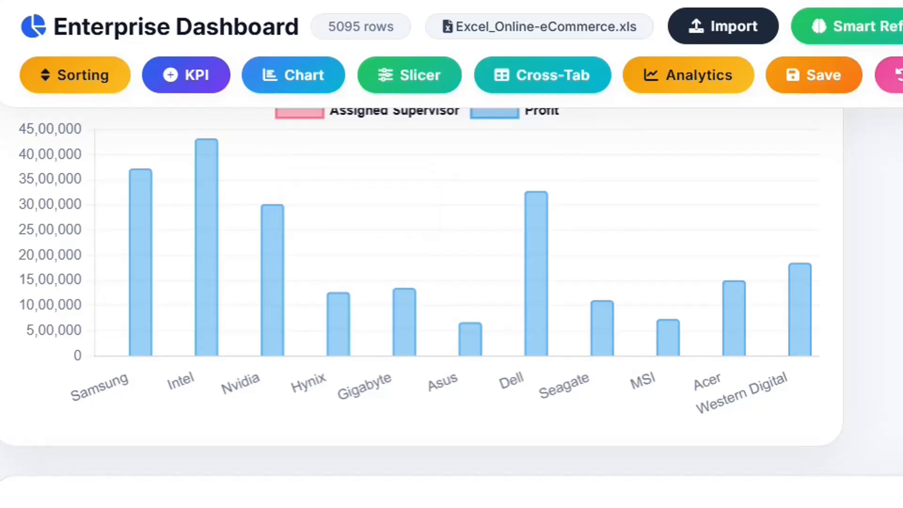
pyautogui.scroll(5, 205, 344)
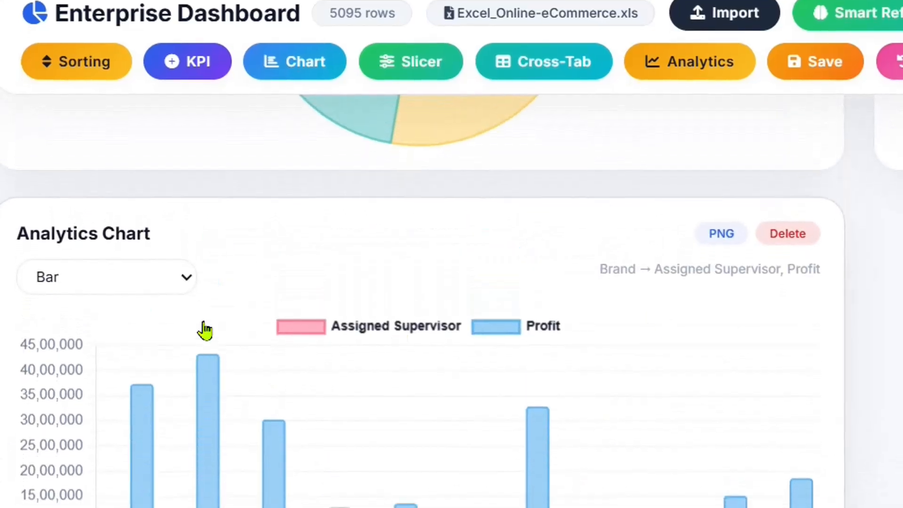
# Change the third chart, showing Assigned Supervisor and Profit by Brand, to the Stacked Bar type.
pyautogui.click(136, 284)
pyautogui.click(120, 352)
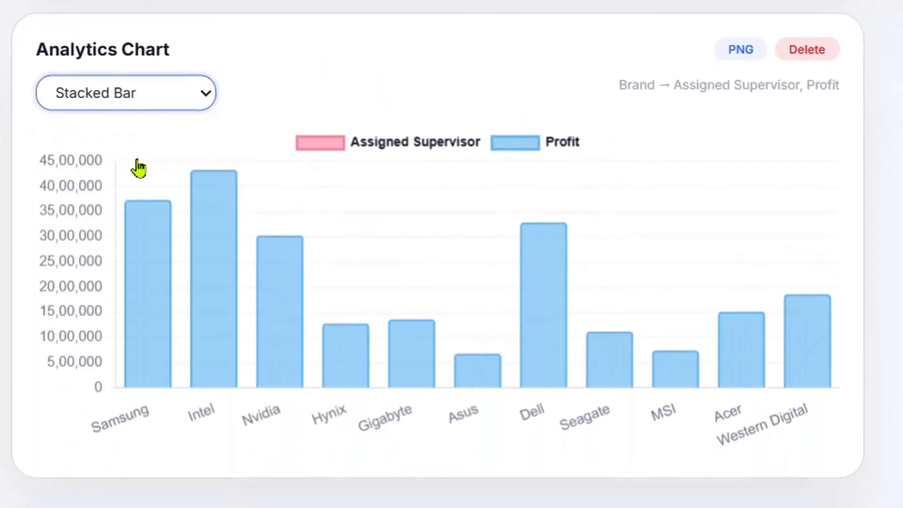
pyautogui.moveTo(160, 379)
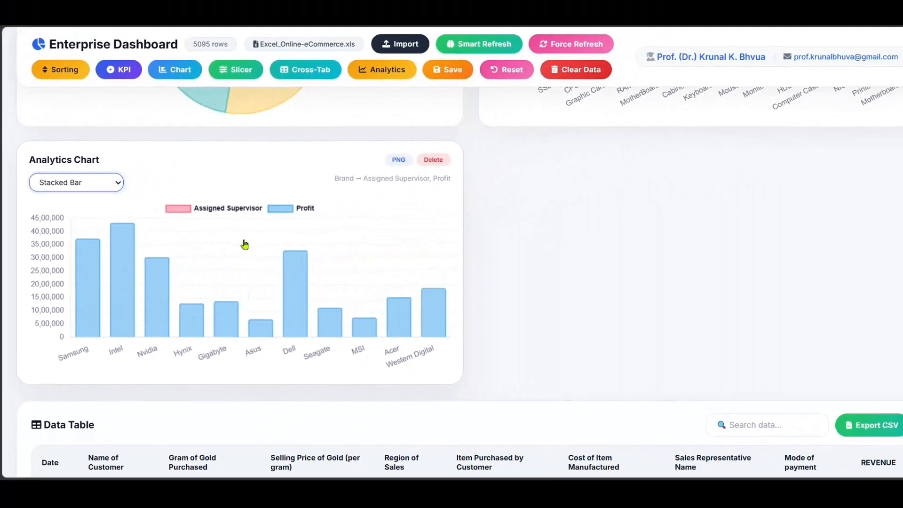
# Add a Cross-Tabulation section to the dashboard.
pyautogui.scroll(8, 235, 245)
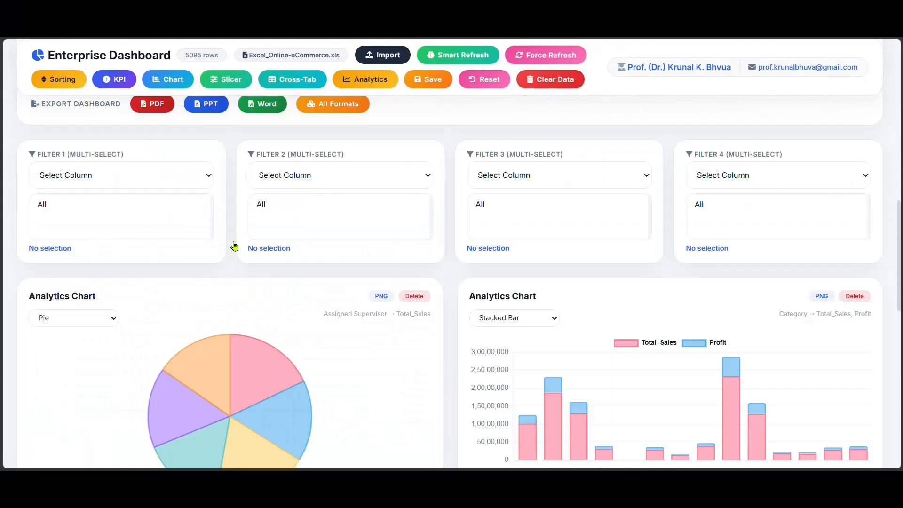
pyautogui.scroll(8, 235, 245)
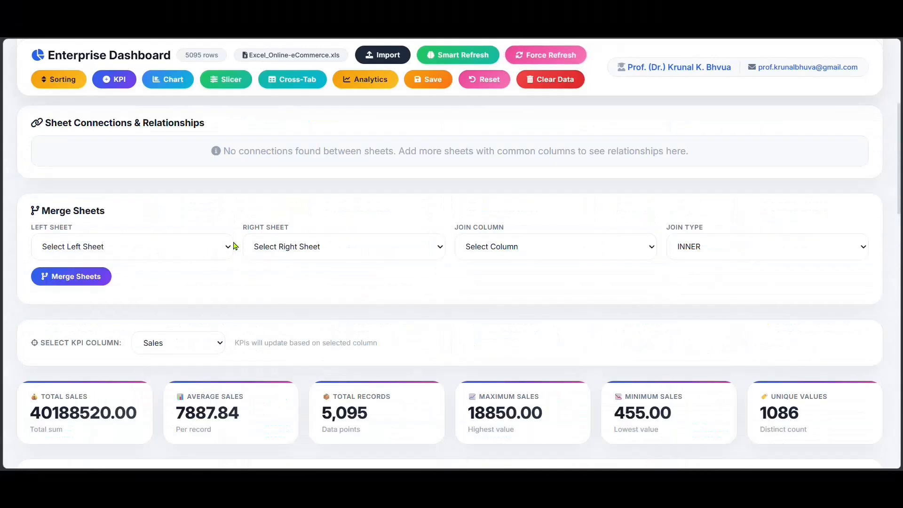
pyautogui.scroll(5, 234, 245)
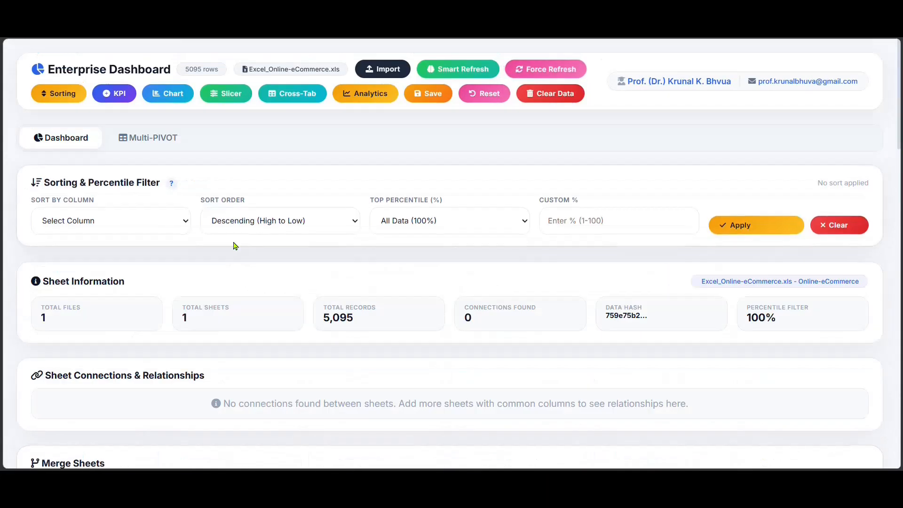
pyautogui.click(286, 99)
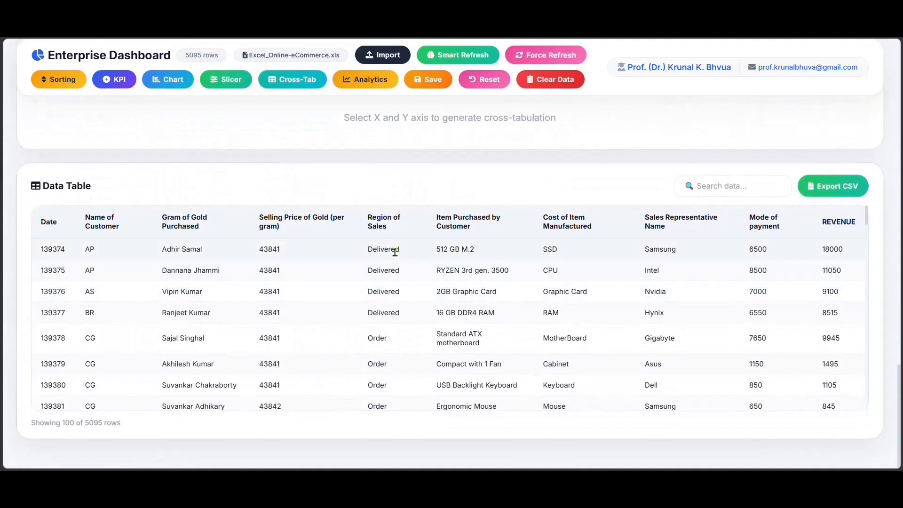
pyautogui.scroll(5, 395, 251)
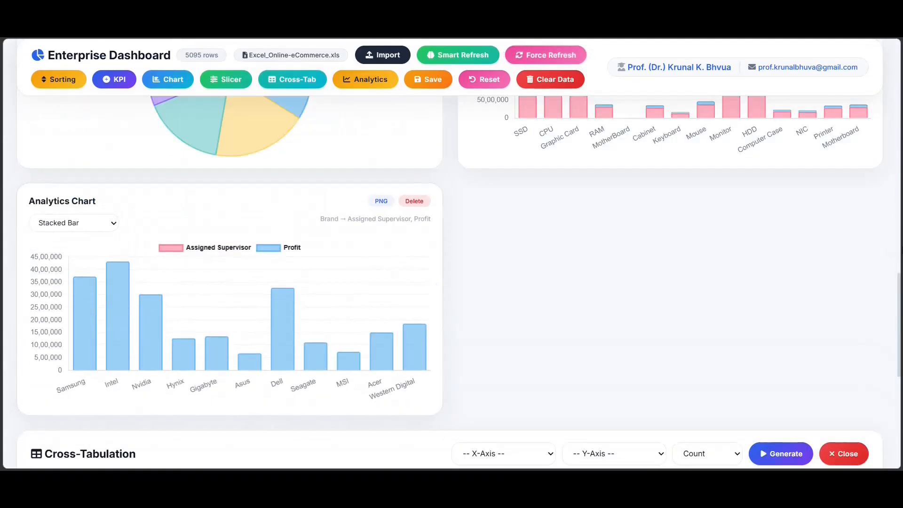
pyautogui.scroll(-5, 573, 329)
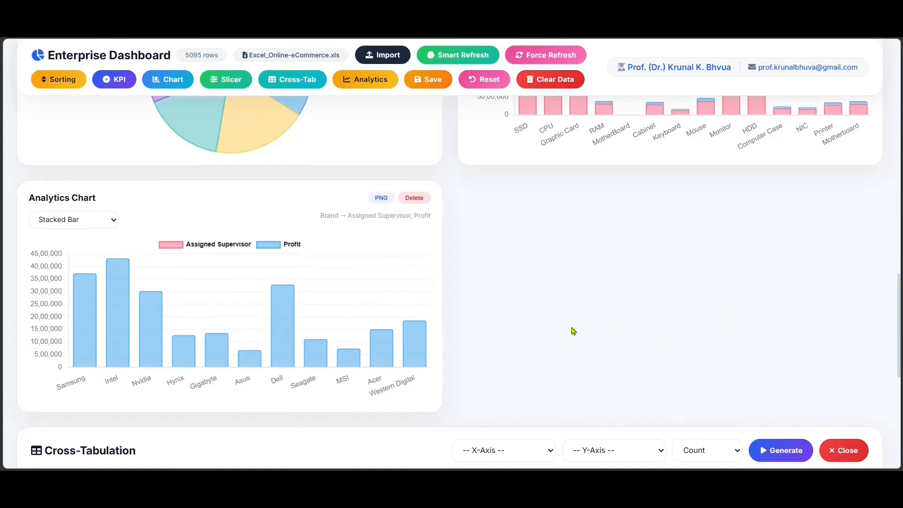
# Cross-tabulate Product on the X axis against Category on the Y axis with Sum as the aggregation.
pyautogui.click(498, 219)
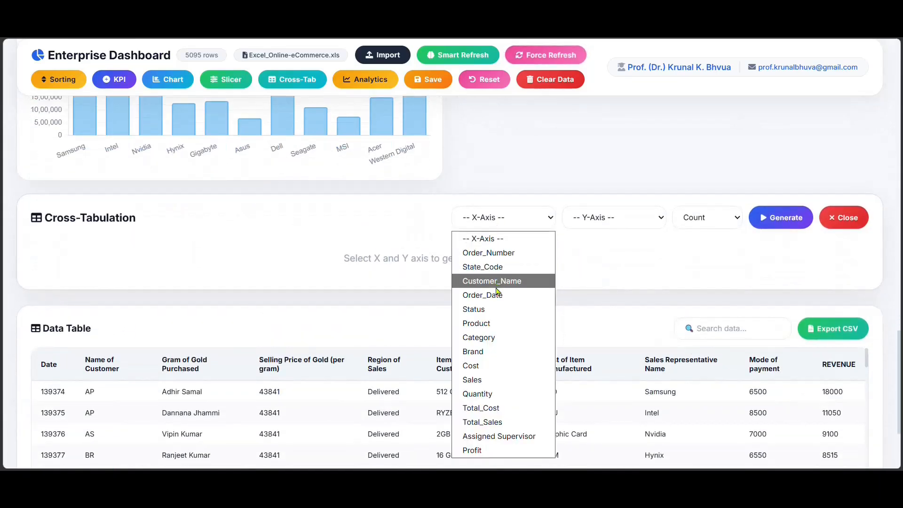
pyautogui.click(488, 325)
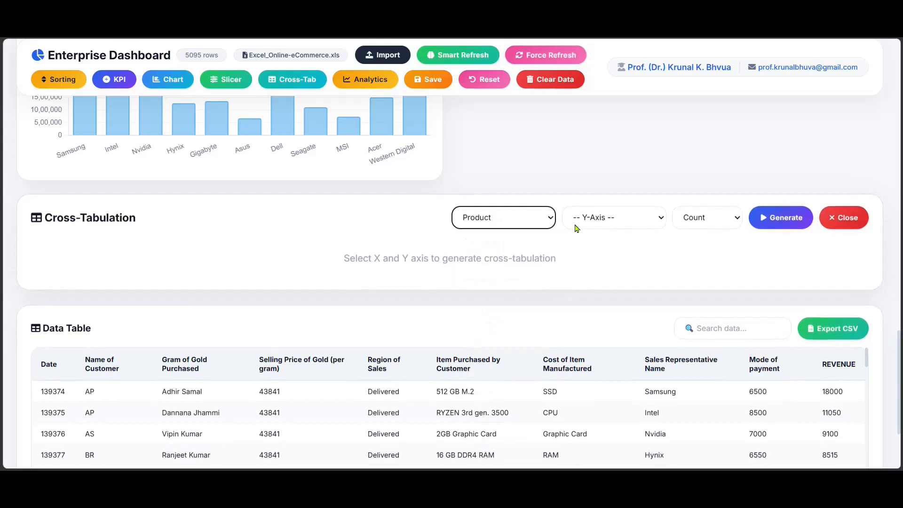
pyautogui.click(598, 221)
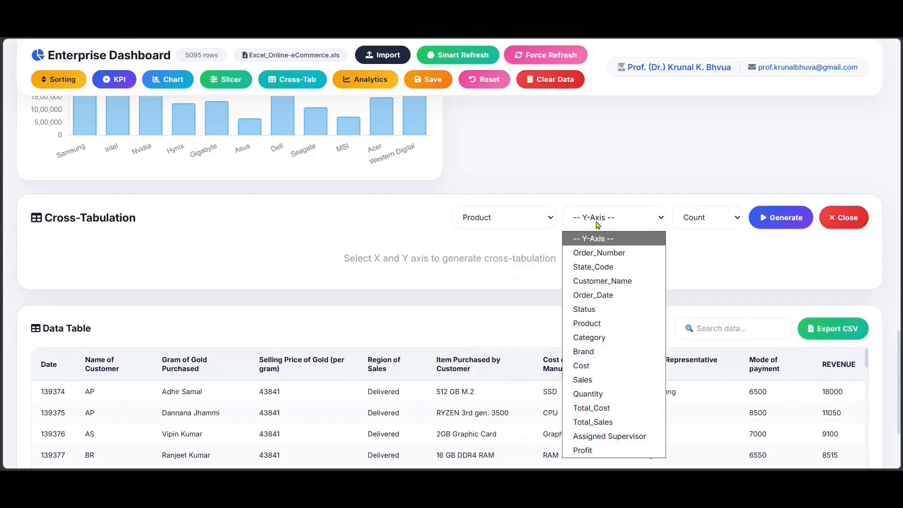
pyautogui.click(605, 338)
pyautogui.click(626, 221)
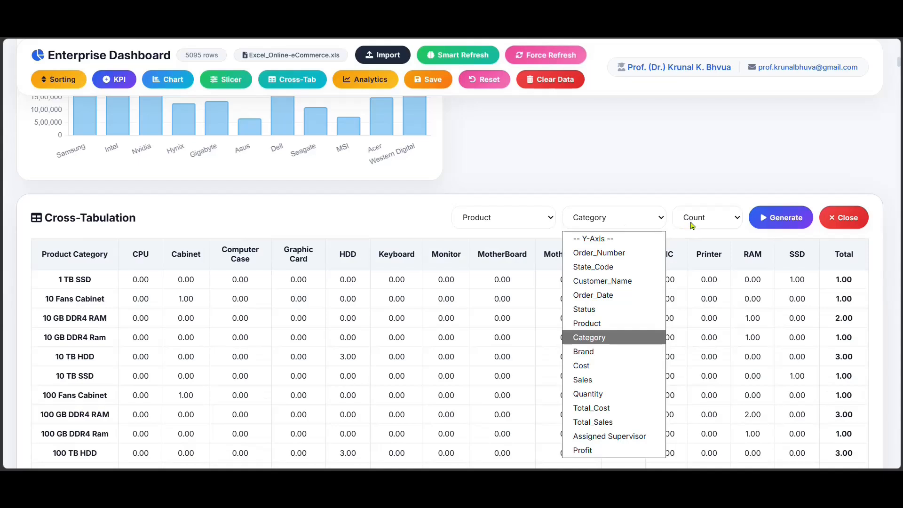
pyautogui.click(691, 223)
pyautogui.click(698, 255)
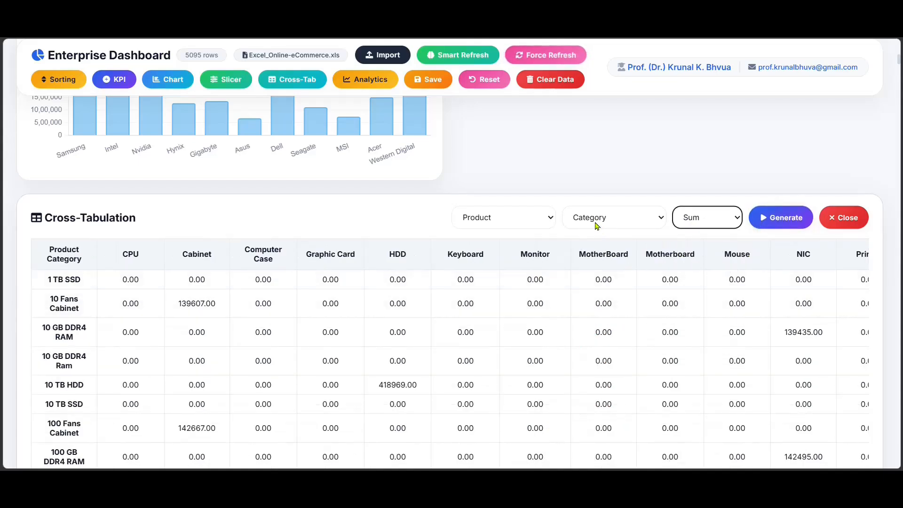
# Set the cross-tabulation's X axis to Assigned Supervisor and its Y axis to Total_Sales.
pyautogui.click(523, 222)
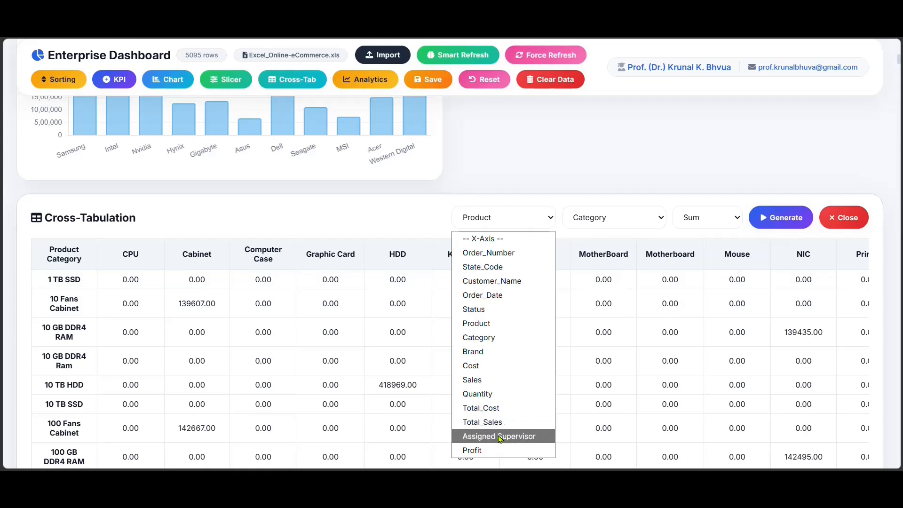
pyautogui.click(500, 437)
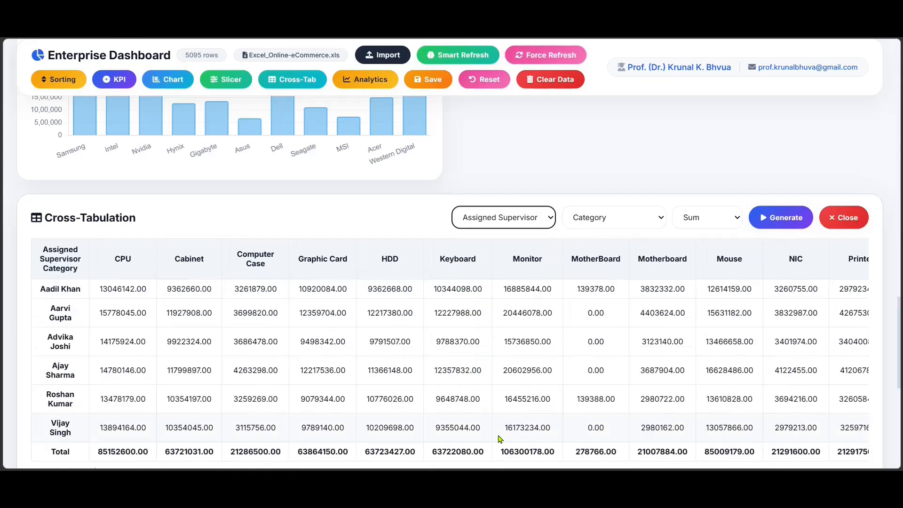
pyautogui.click(625, 217)
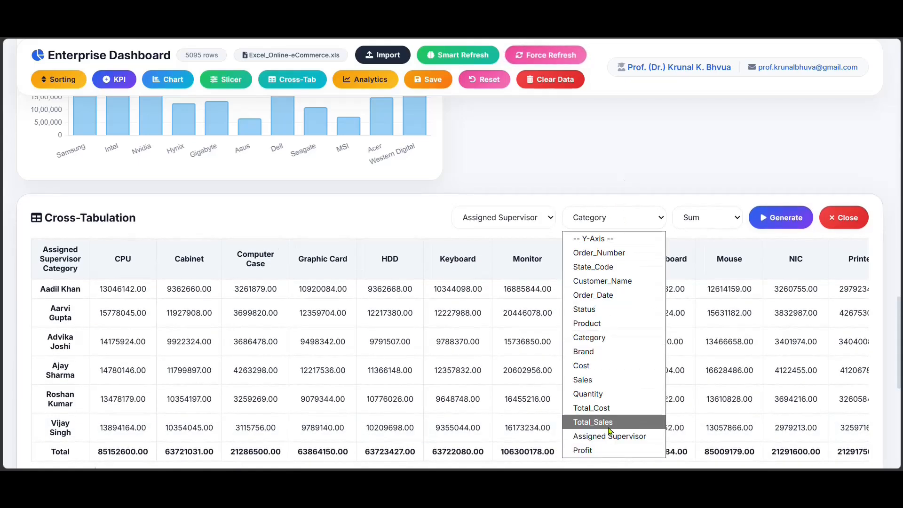
pyautogui.click(607, 422)
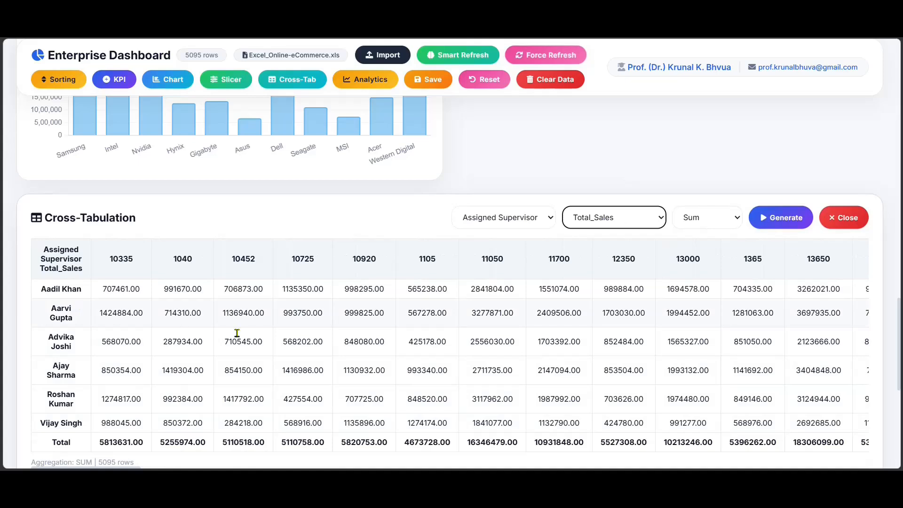
pyautogui.scroll(-2, 901, 341)
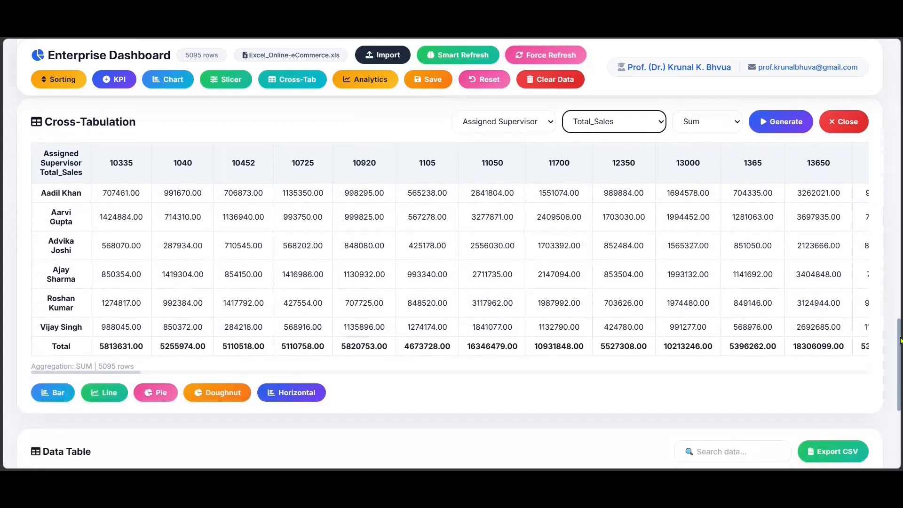
pyautogui.scroll(1, 901, 341)
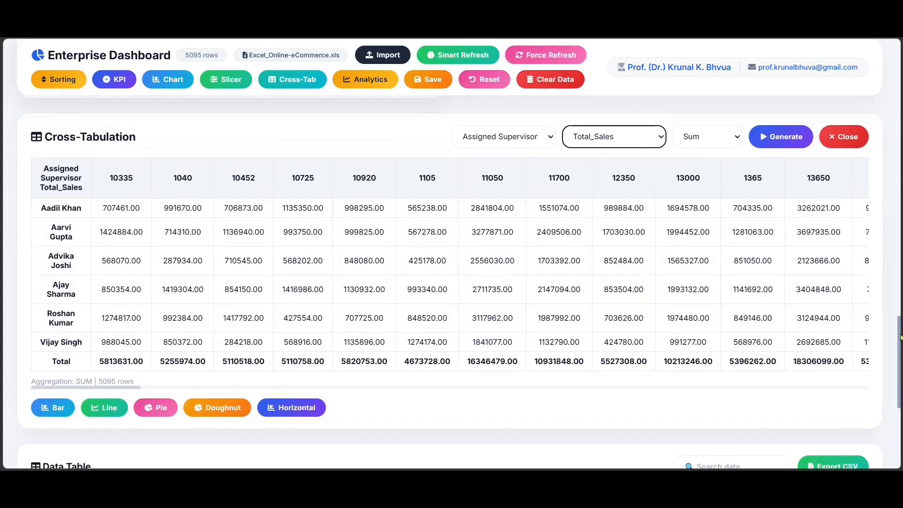
# Set the cross-tabulation's Y axis to Profit.
pyautogui.click(602, 131)
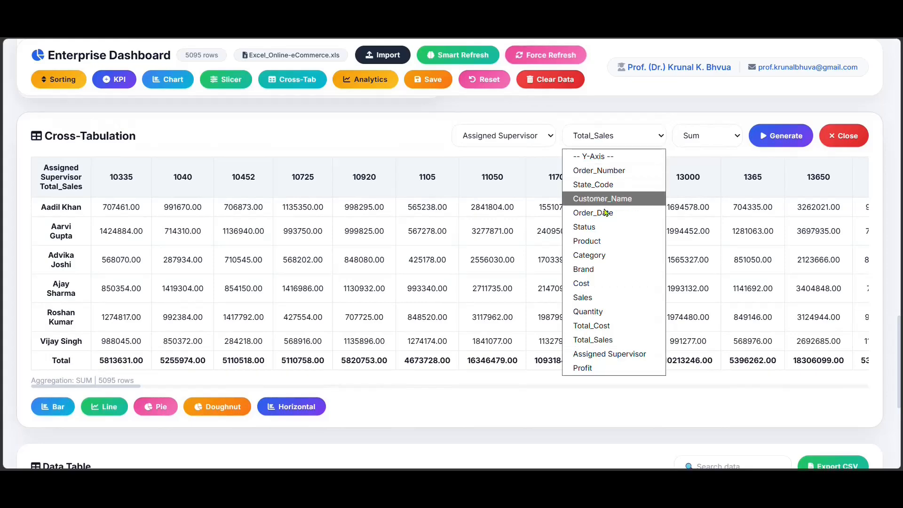
pyautogui.click(588, 368)
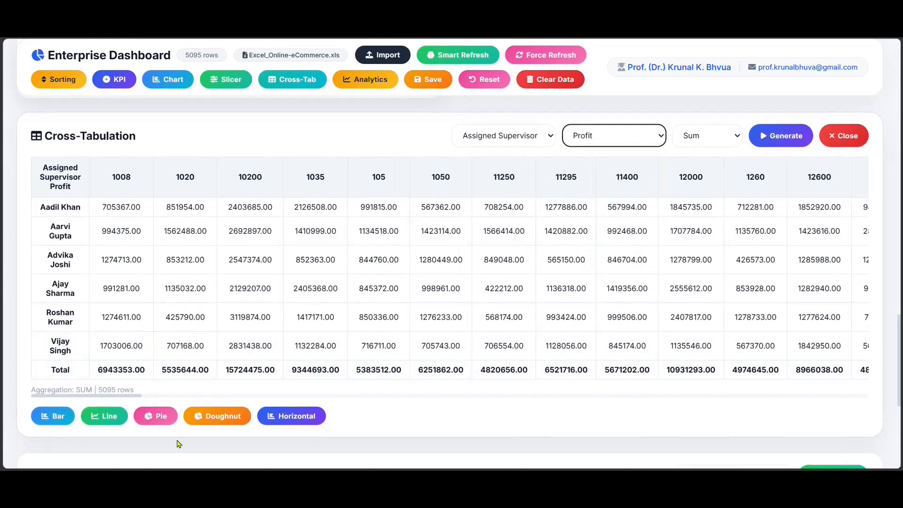
pyautogui.moveTo(136, 397)
pyautogui.mouseDown()
pyautogui.moveTo(738, 401)
pyautogui.moveTo(145, 413)
pyautogui.moveTo(136, 406)
pyautogui.mouseUp()
# Switch to the Multi-PIVOT view and import Excel_Online-eCommerce.xls as the pivot data.
pyautogui.scroll(20, 361, 256)
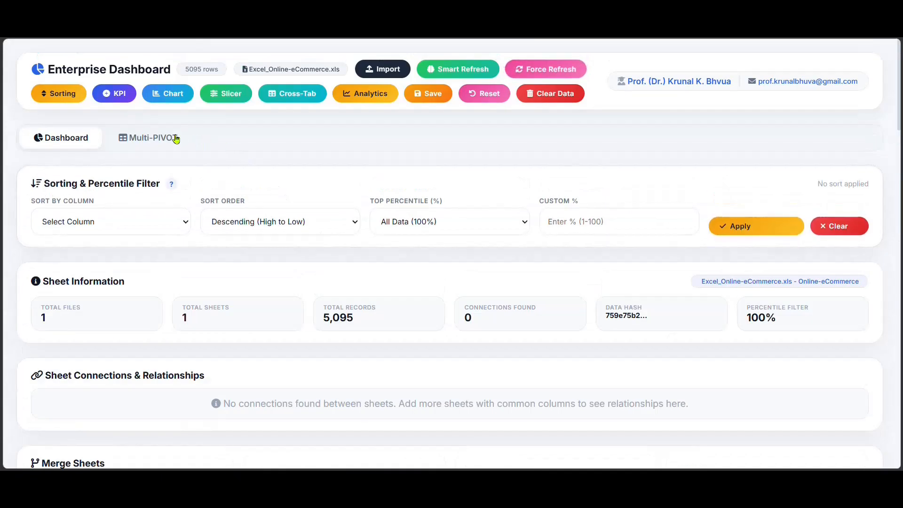
pyautogui.click(163, 139)
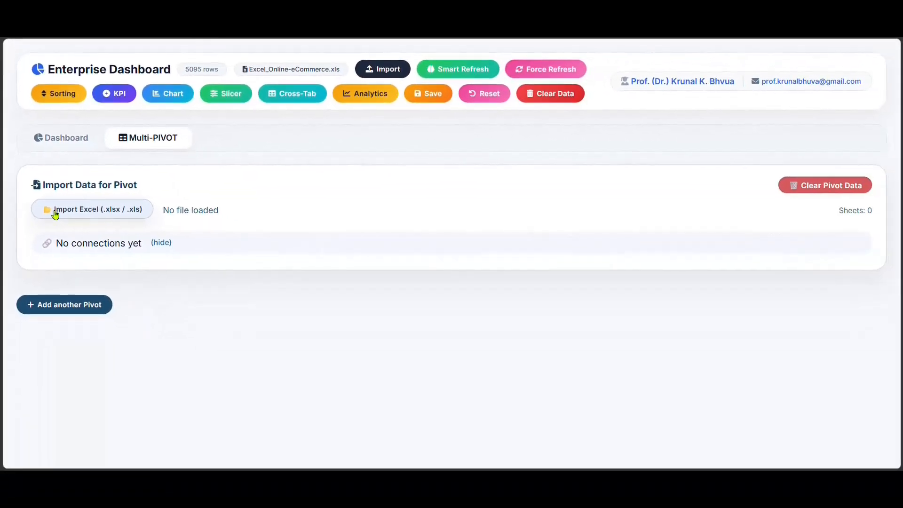
pyautogui.click(55, 212)
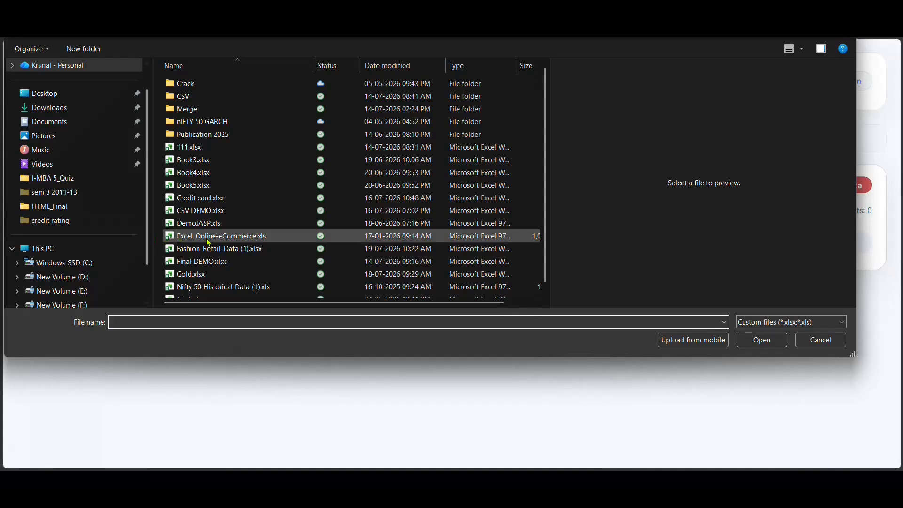
pyautogui.click(211, 239)
pyautogui.click(749, 339)
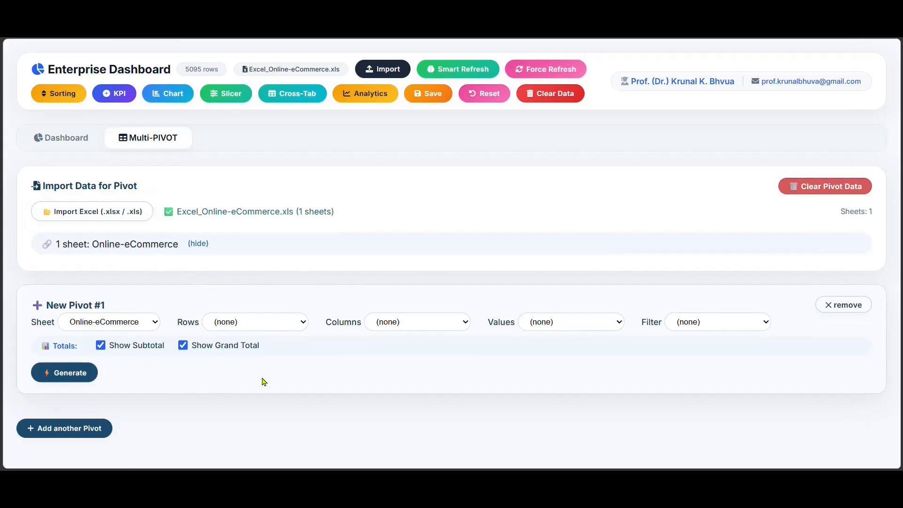
# Configure New Pivot #1 on the Online-eCommerce sheet with Brand as rows, Category as columns and Profit as values.
pyautogui.click(115, 327)
pyautogui.click(115, 326)
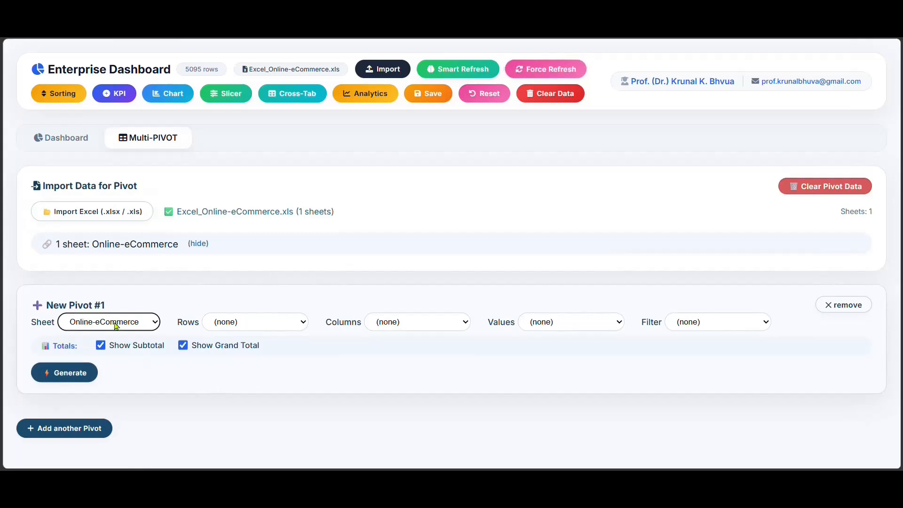
pyautogui.click(247, 325)
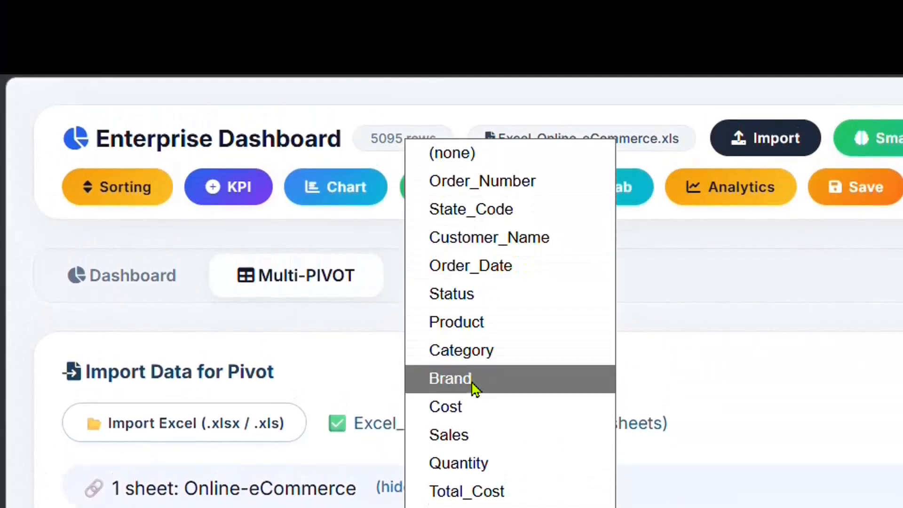
pyautogui.click(473, 380)
pyautogui.click(816, 507)
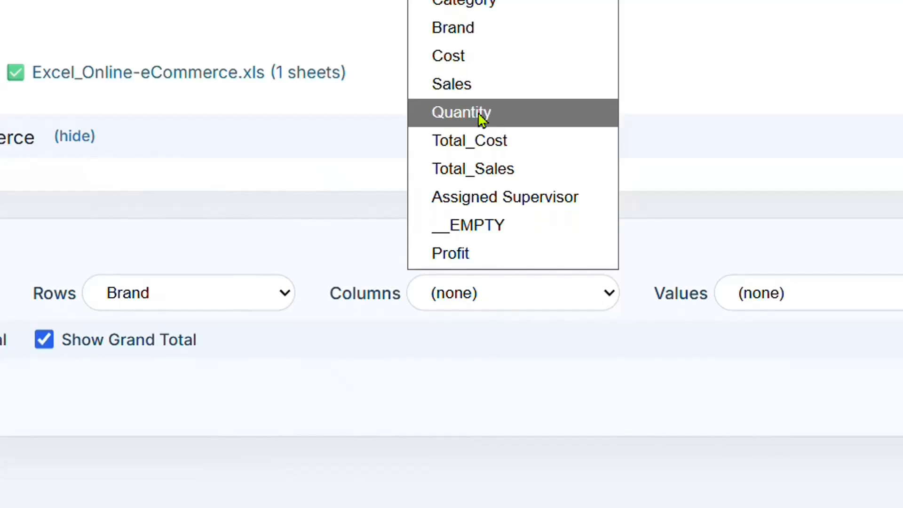
pyautogui.click(484, 8)
pyautogui.click(798, 307)
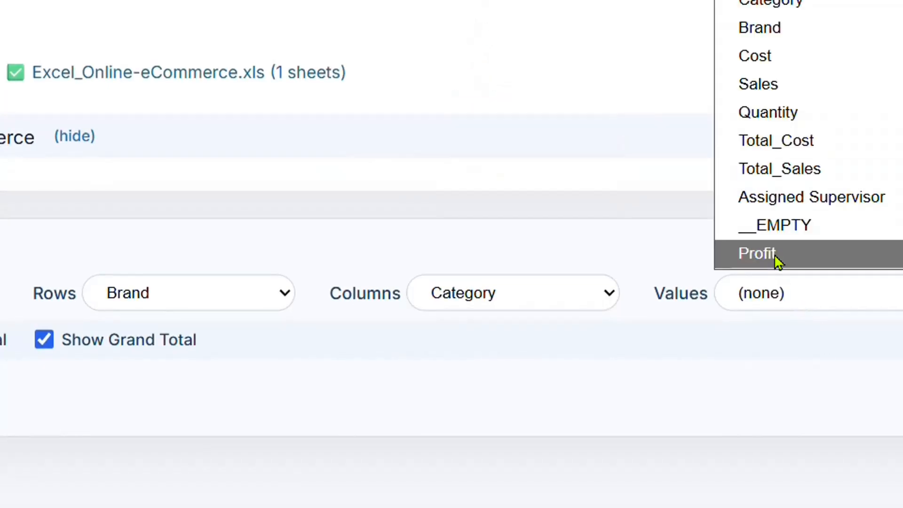
pyautogui.click(777, 261)
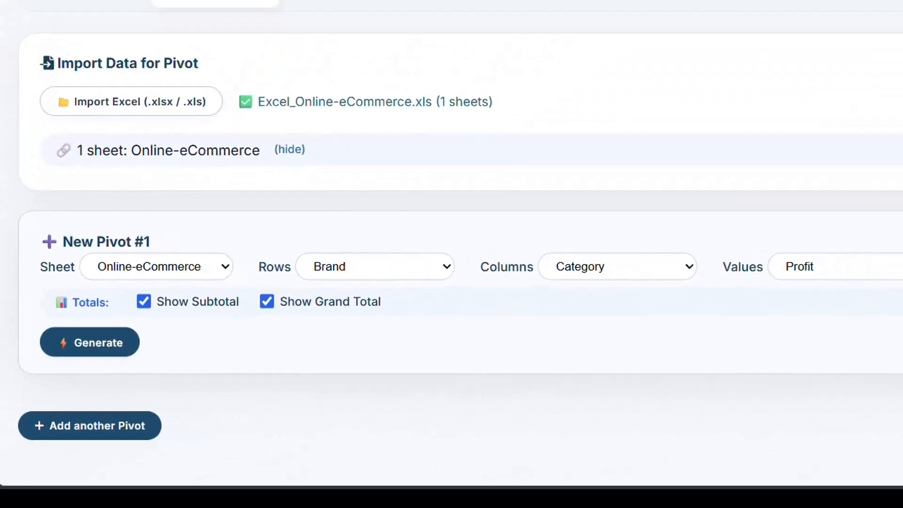
# Choose Assigned Supervisor as the pivot's filter field, then generate the pivot table and its bar chart with subtotals and grand total.
pyautogui.click(729, 322)
pyautogui.click(735, 273)
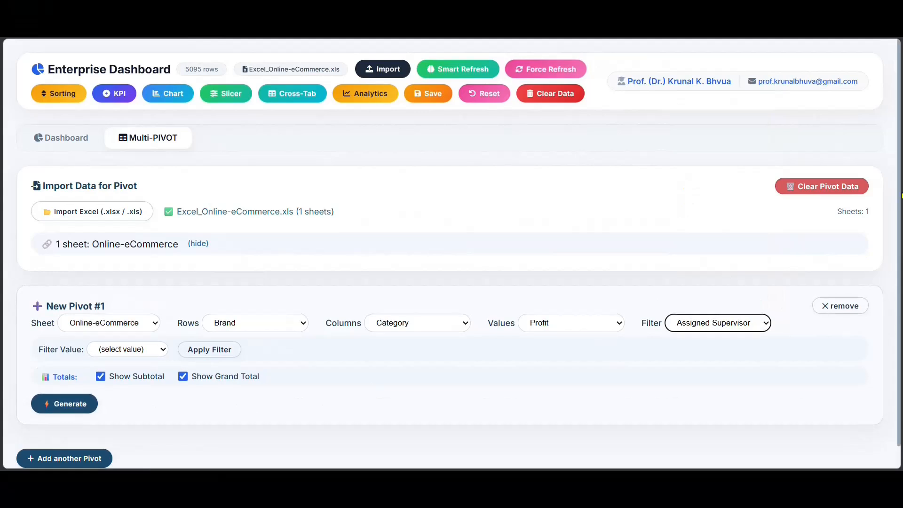
pyautogui.scroll(-1, 901, 197)
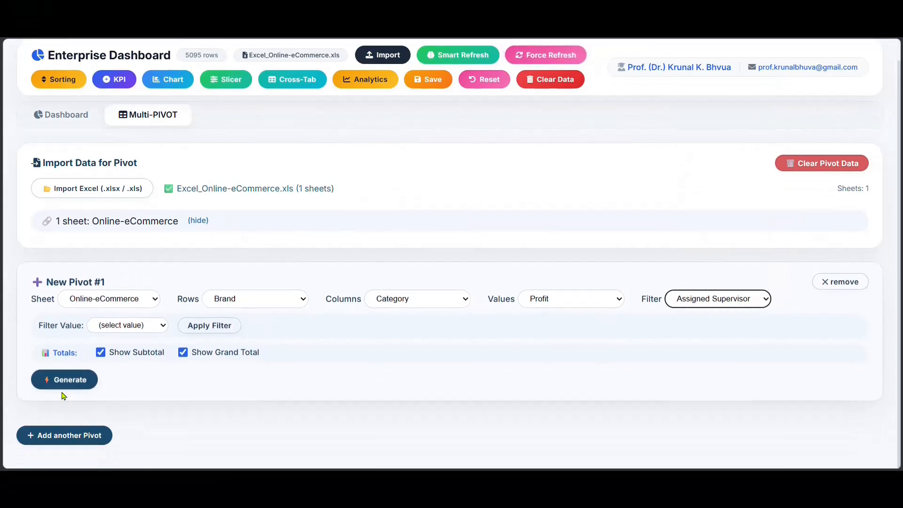
pyautogui.click(64, 384)
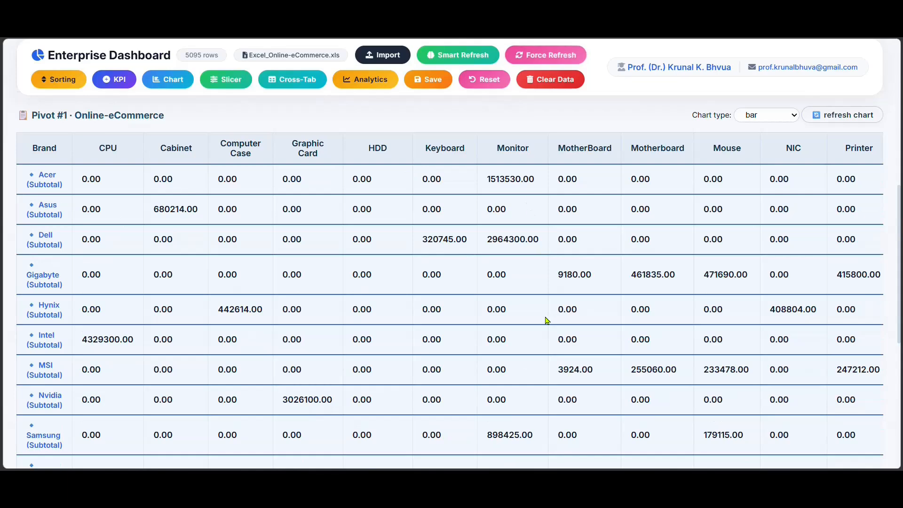
pyautogui.scroll(8, 234, 257)
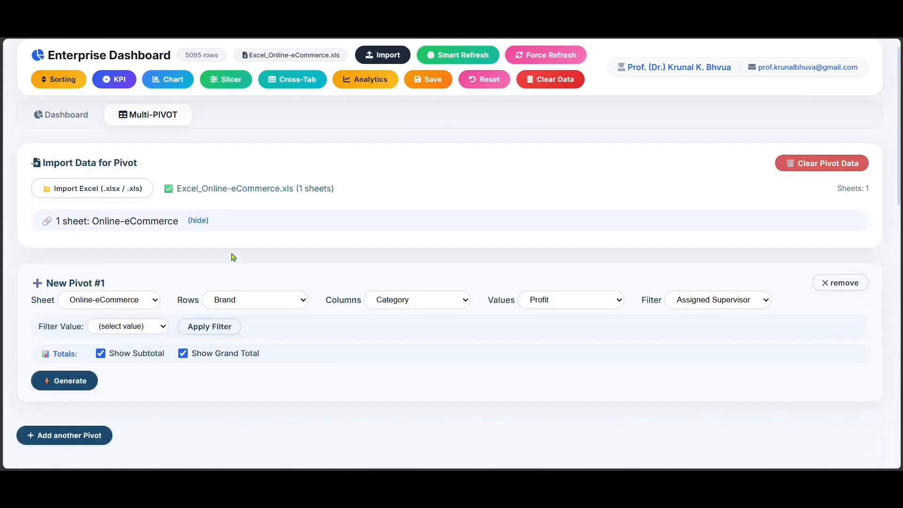
pyautogui.scroll(-8, 234, 257)
pyautogui.scroll(-7, 234, 258)
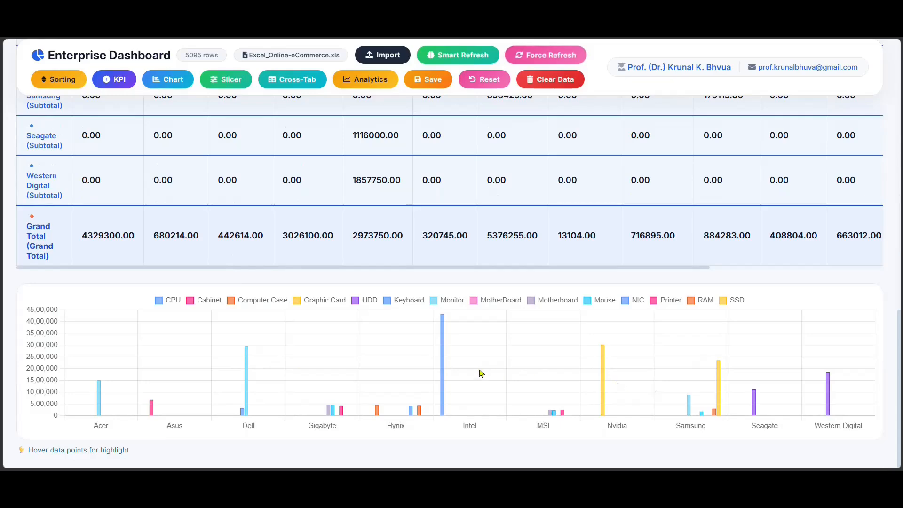
# Turn off the subtotal and grand total options for New Pivot #1.
pyautogui.scroll(7, 481, 373)
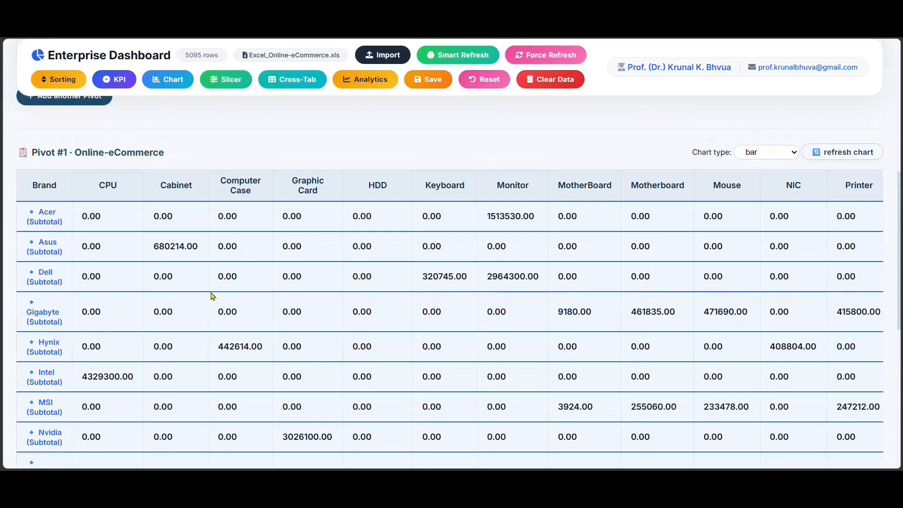
pyautogui.scroll(7, 213, 296)
pyautogui.click(100, 375)
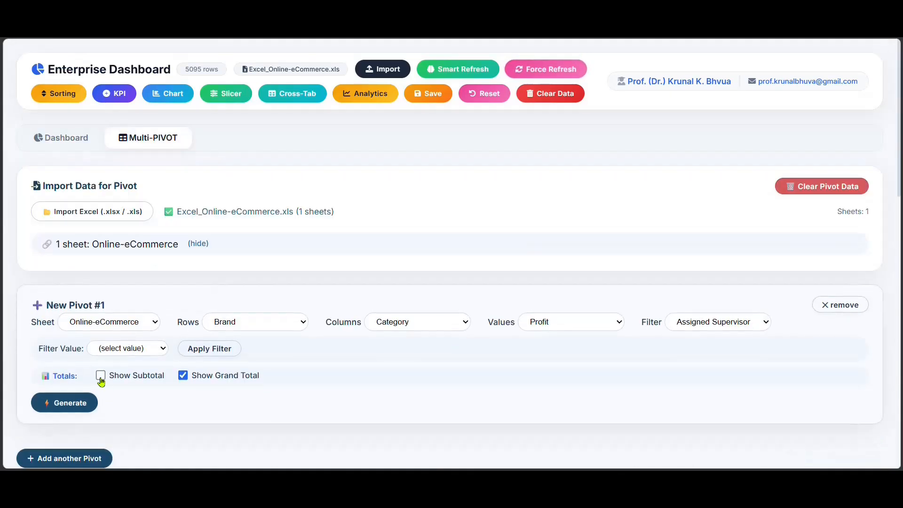
pyautogui.click(183, 375)
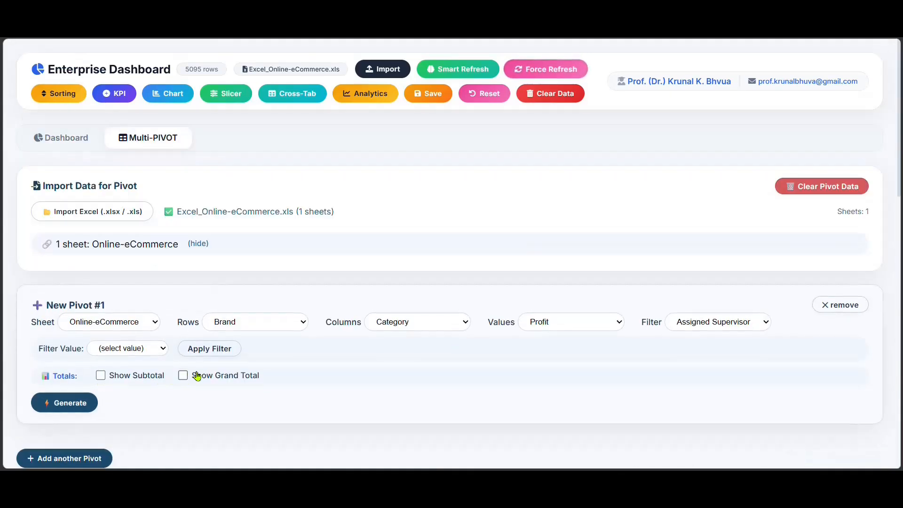
# Set New Pivot #1's columns to Brand and regenerate the pivot table and chart.
pyautogui.click(430, 329)
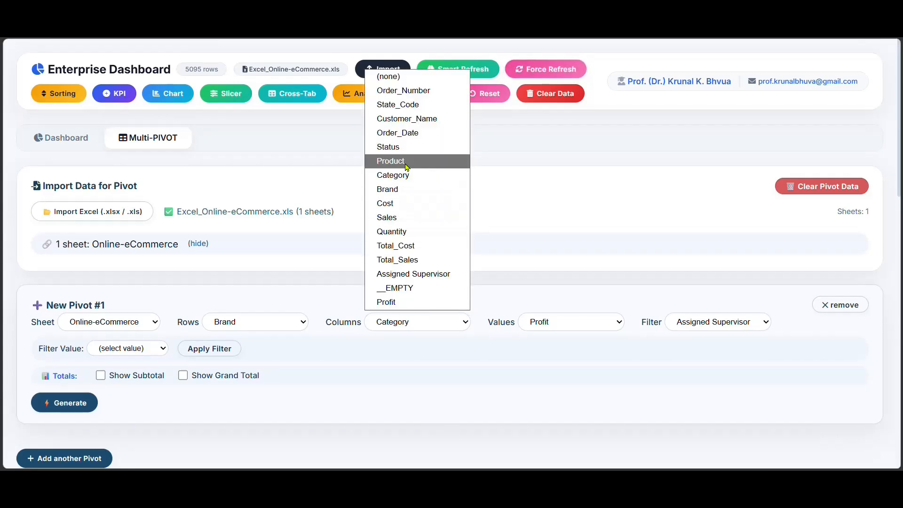
pyautogui.click(399, 193)
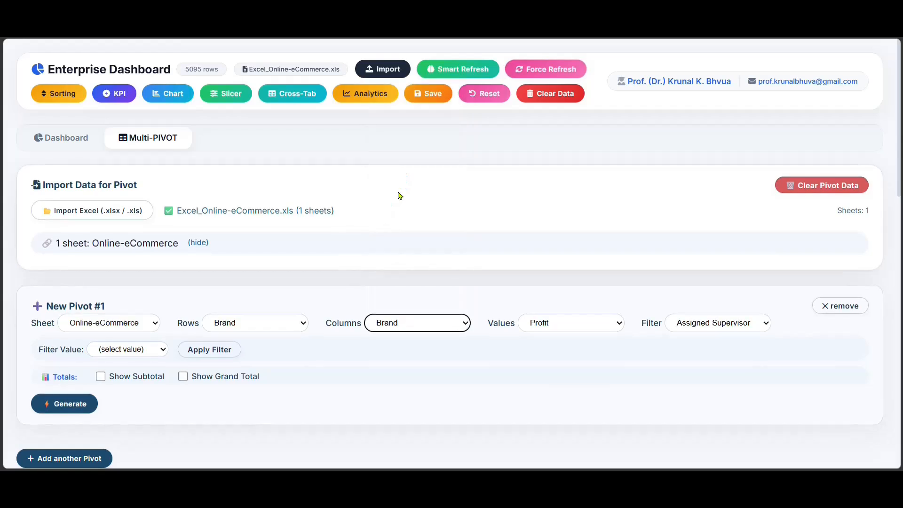
pyautogui.click(67, 403)
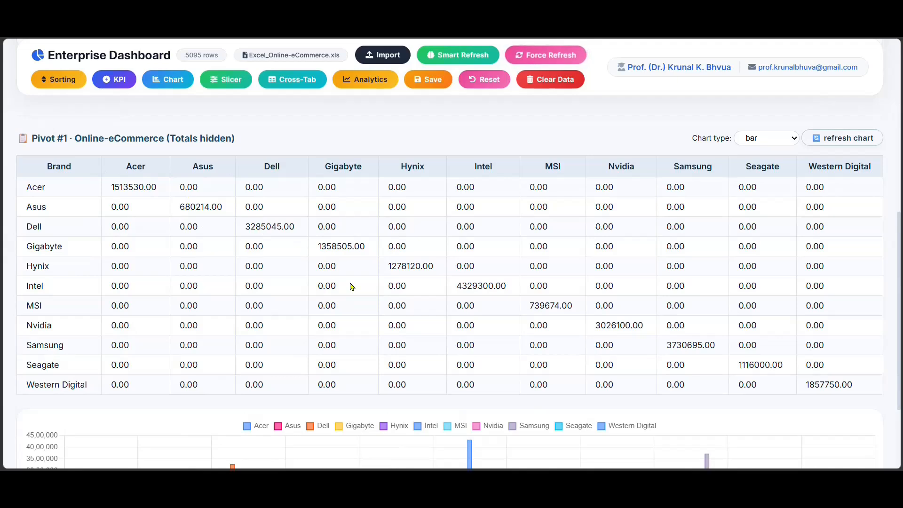
# Set New Pivot #1's columns to Category, regenerate the pivot, and review its table and bar chart.
pyautogui.scroll(8, 352, 287)
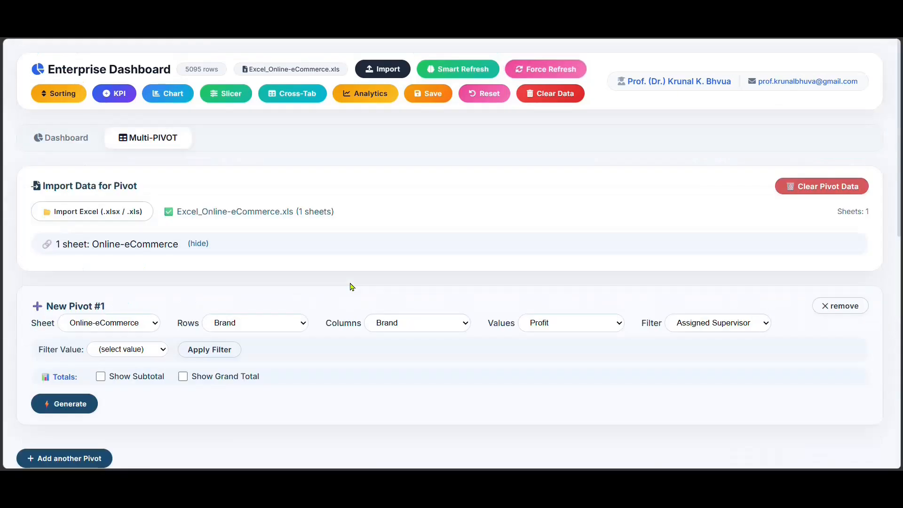
pyautogui.click(401, 323)
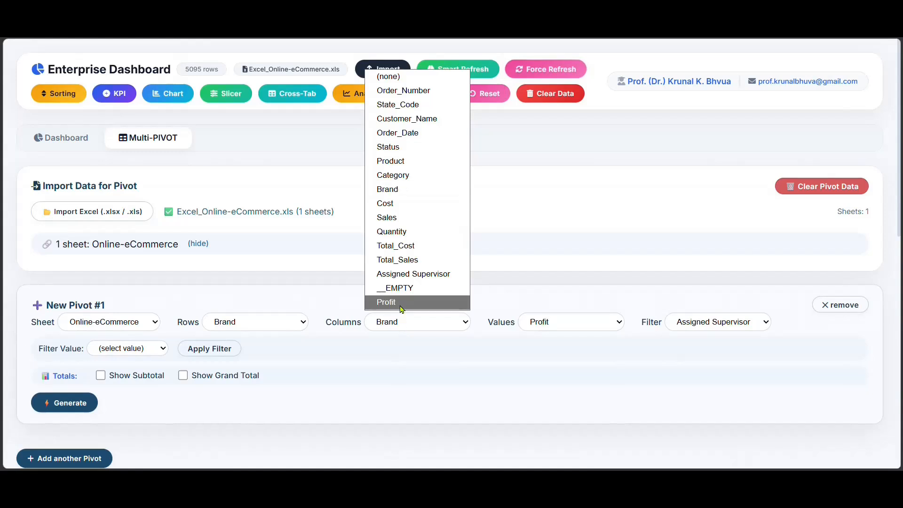
pyautogui.click(393, 175)
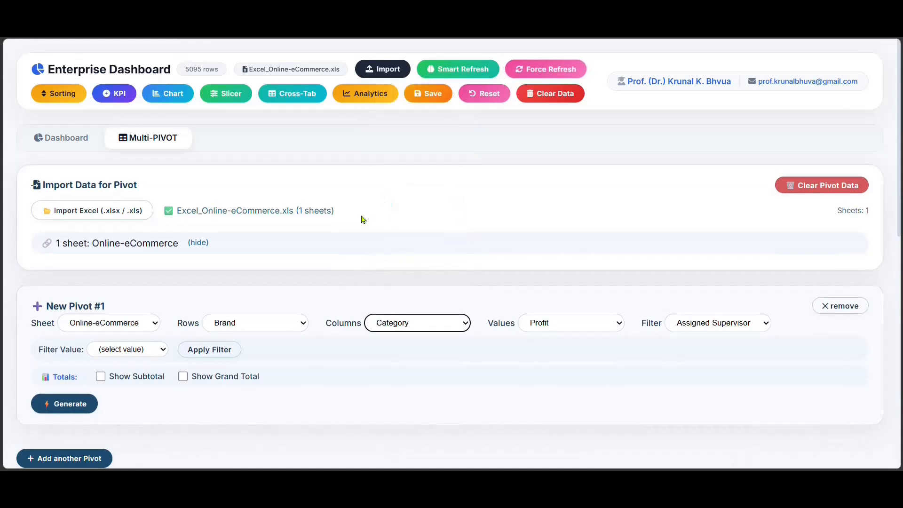
pyautogui.click(56, 400)
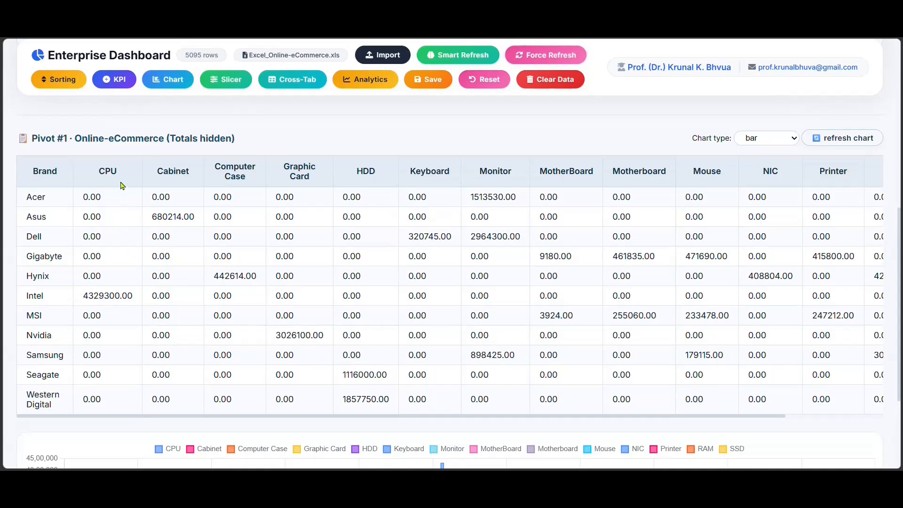
pyautogui.moveTo(111, 293); pyautogui.dragTo(74, 309)
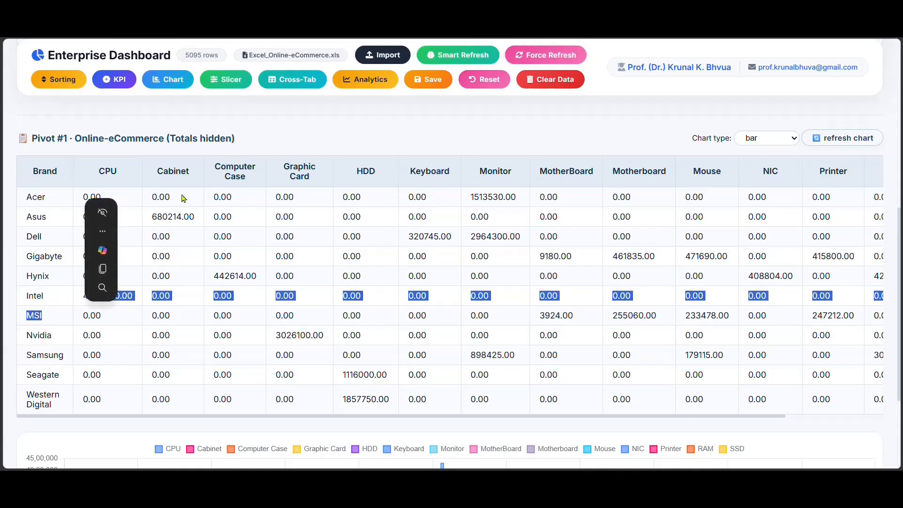
pyautogui.click(212, 194)
pyautogui.scroll(-2, 257, 283)
pyautogui.scroll(-1, 258, 286)
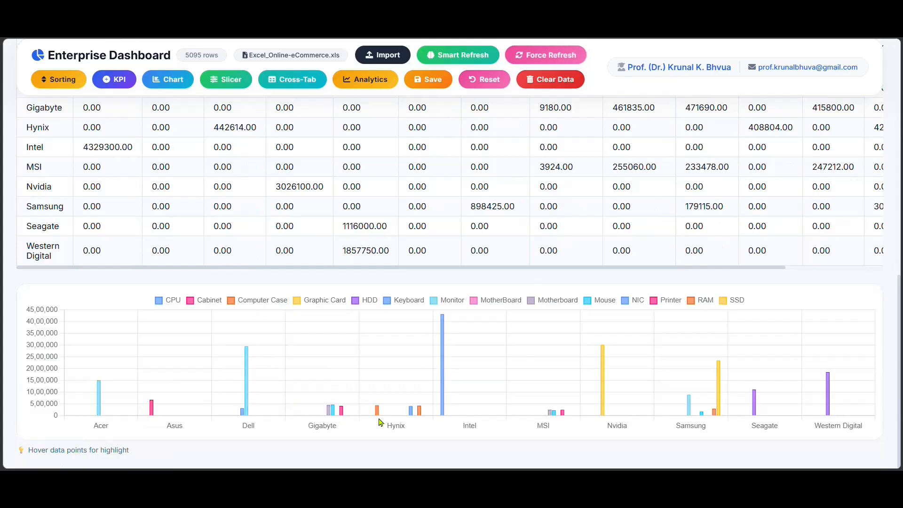
# Set New Pivot #1's columns to Assigned Supervisor, generate the pivot, and review its table and bar chart.
pyautogui.scroll(8, 569, 387)
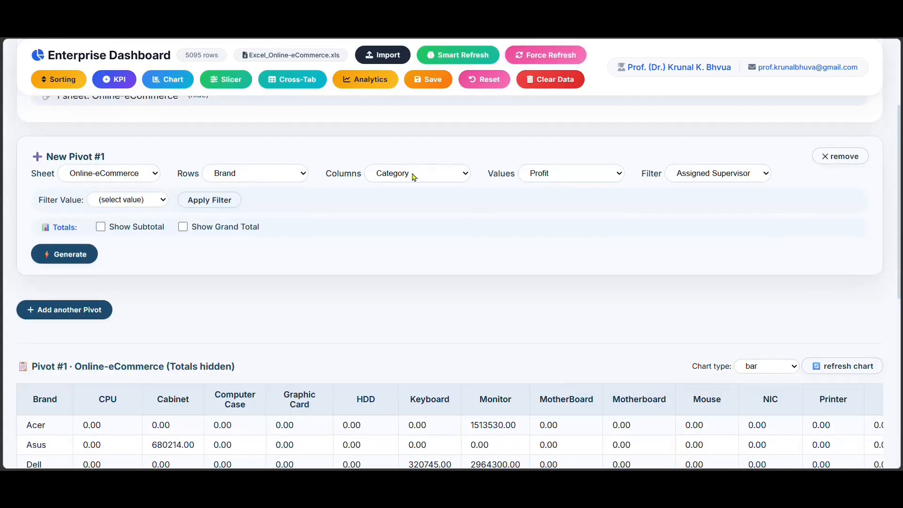
pyautogui.click(414, 177)
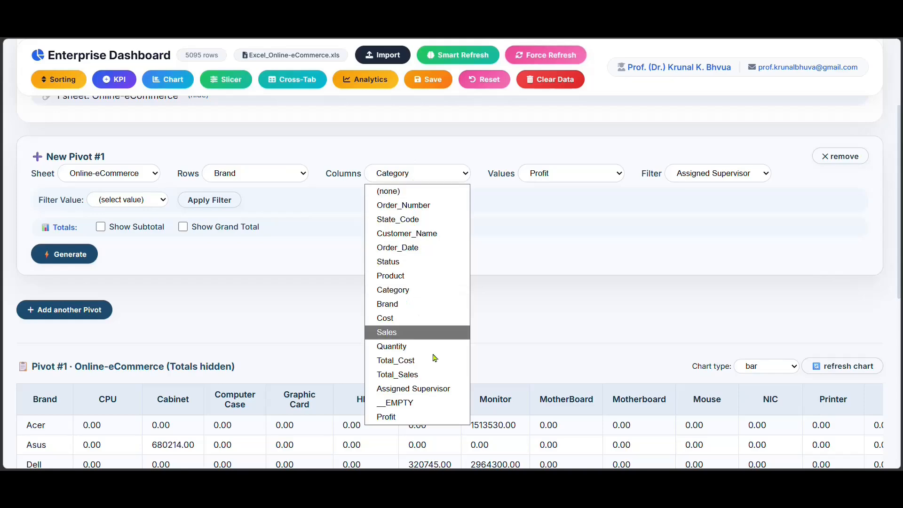
pyautogui.click(455, 393)
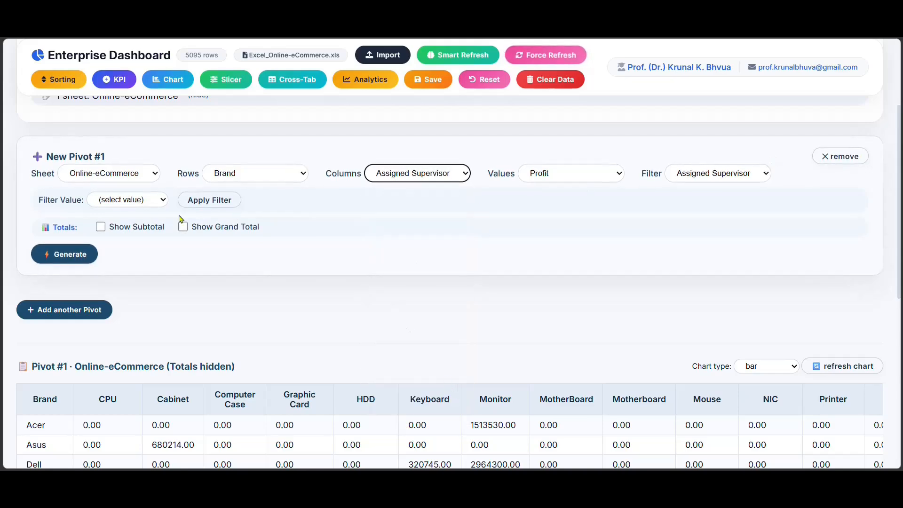
pyautogui.click(73, 253)
pyautogui.scroll(-8, 272, 269)
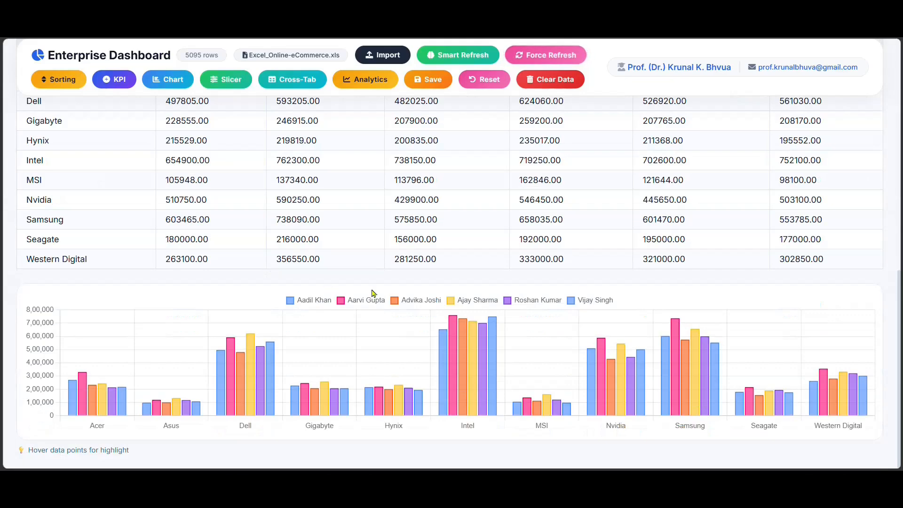
pyautogui.moveTo(899, 414); pyautogui.dragTo(902, 368)
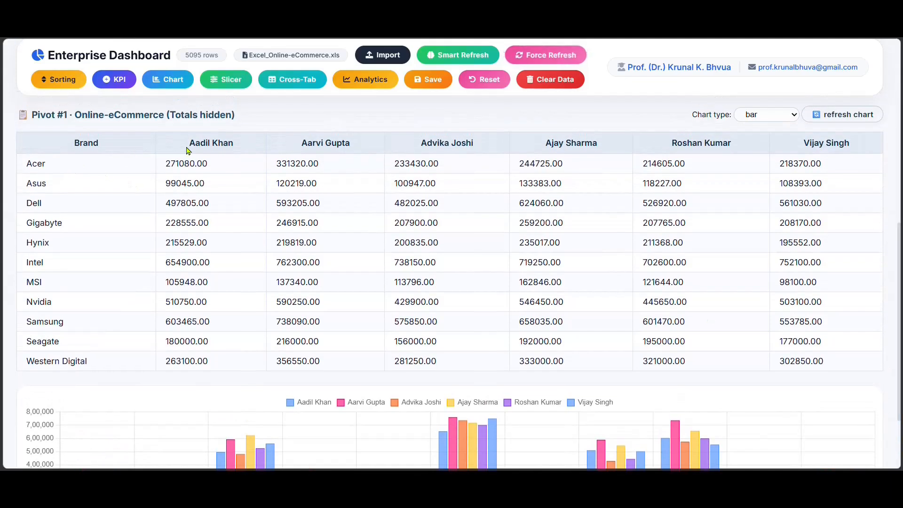
pyautogui.scroll(-2, 200, 297)
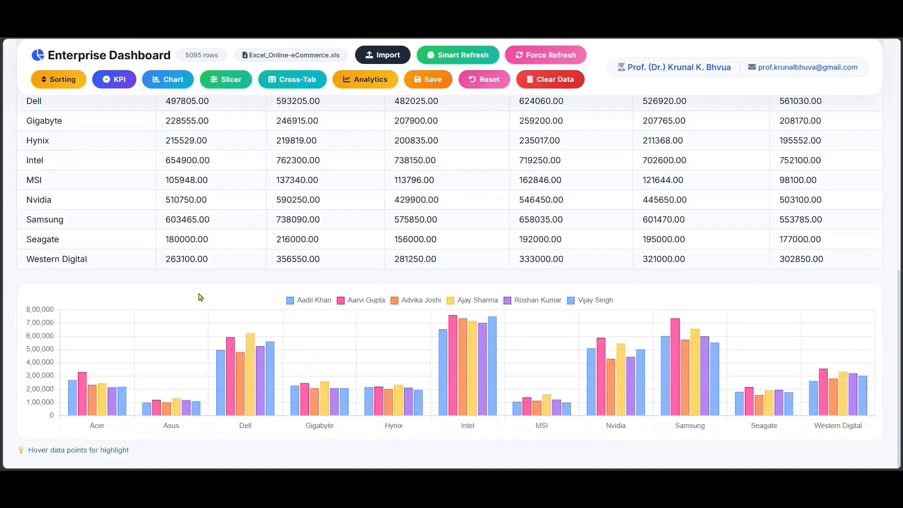
# Enable the grand total and subtotals for New Pivot #1 and regenerate the pivot.
pyautogui.scroll(8, 200, 296)
pyautogui.click(183, 250)
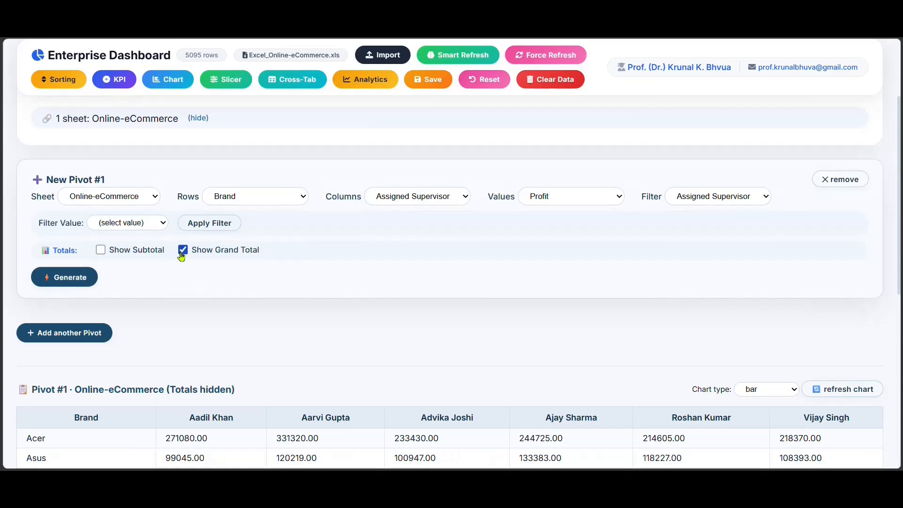
pyautogui.scroll(-8, 273, 262)
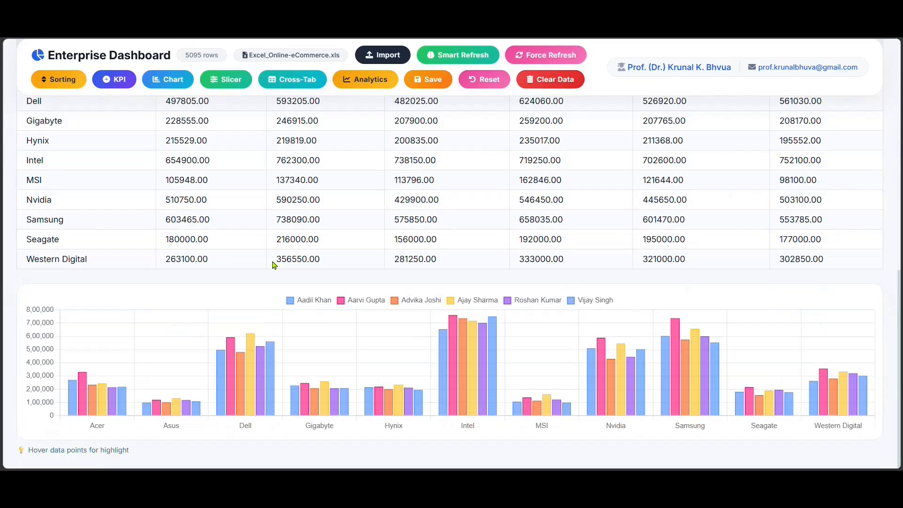
pyautogui.scroll(8, 685, 299)
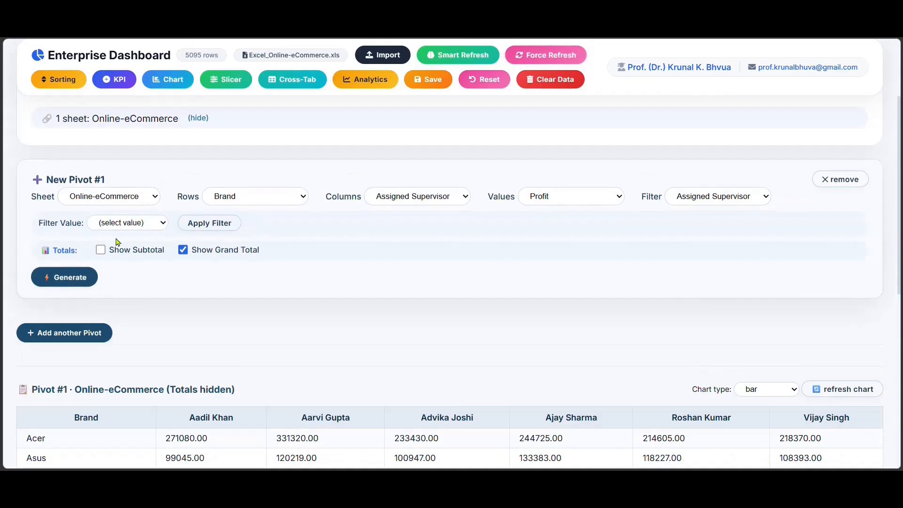
pyautogui.click(101, 250)
pyautogui.scroll(-8, 245, 275)
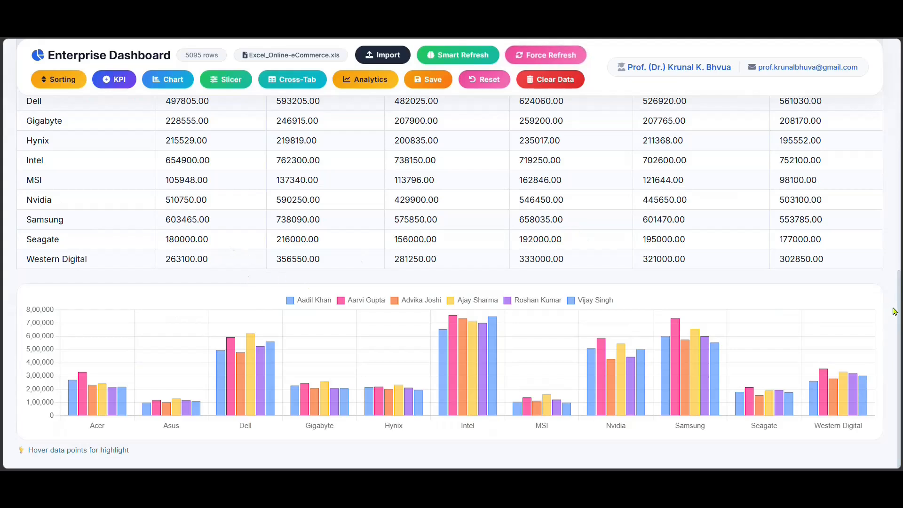
pyautogui.moveTo(900, 312); pyautogui.dragTo(901, 218)
pyautogui.scroll(7, 219, 183)
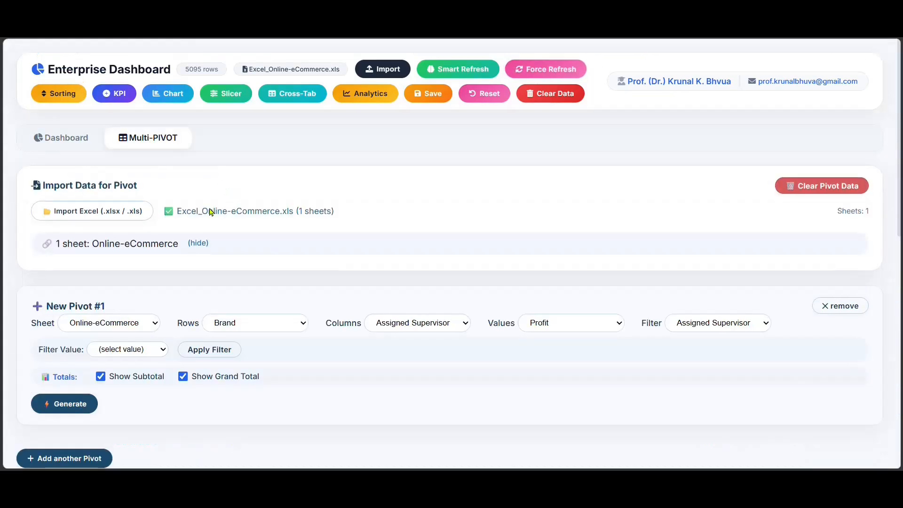
# Examine the brand-by-supervisor pivot table with its totals and compare each supervisor's profit per brand in the bar chart.
pyautogui.scroll(-2, 186, 370)
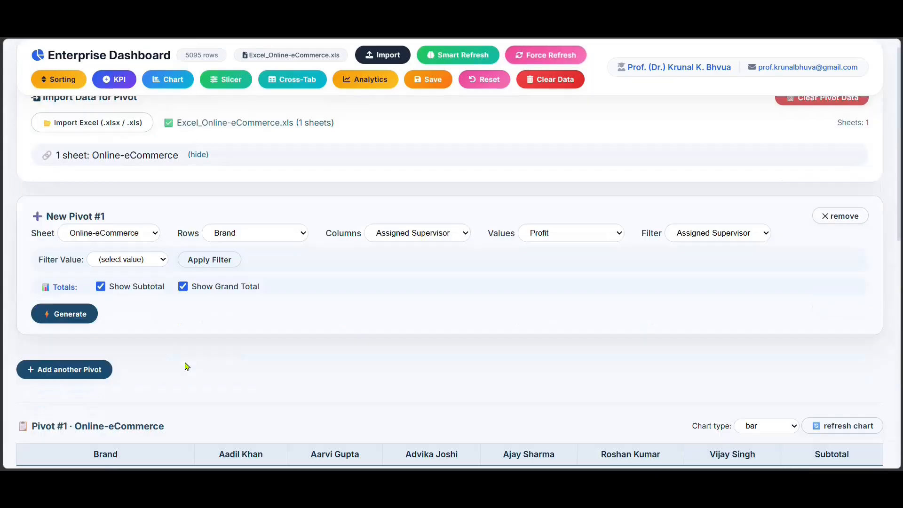
pyautogui.scroll(-6, 193, 364)
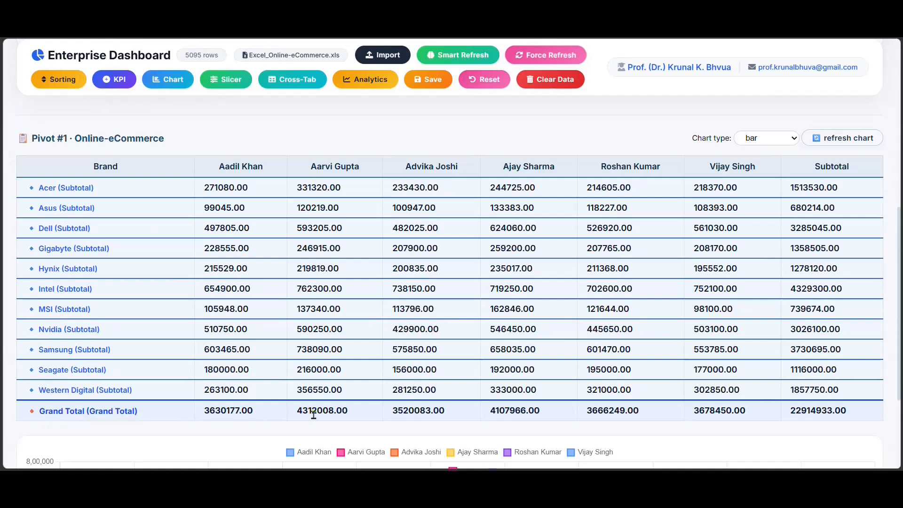
pyautogui.scroll(-3, 624, 266)
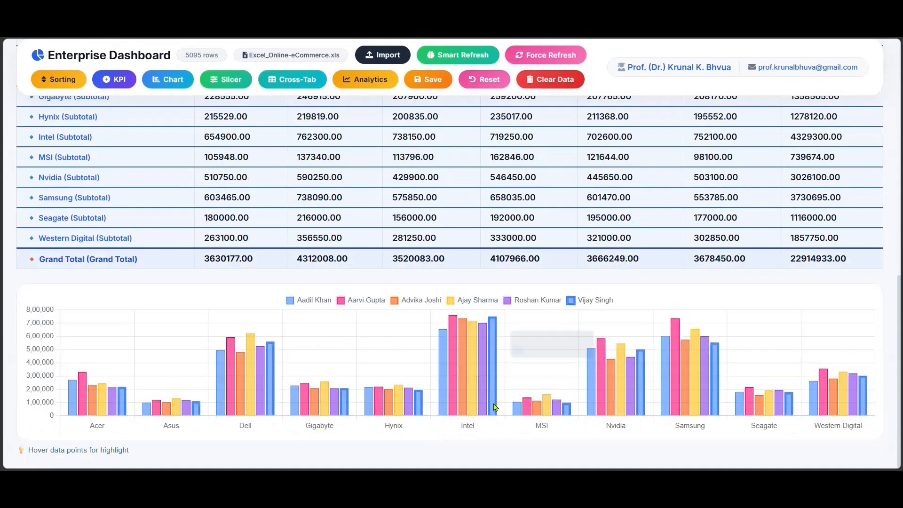
pyautogui.moveTo(463, 401)
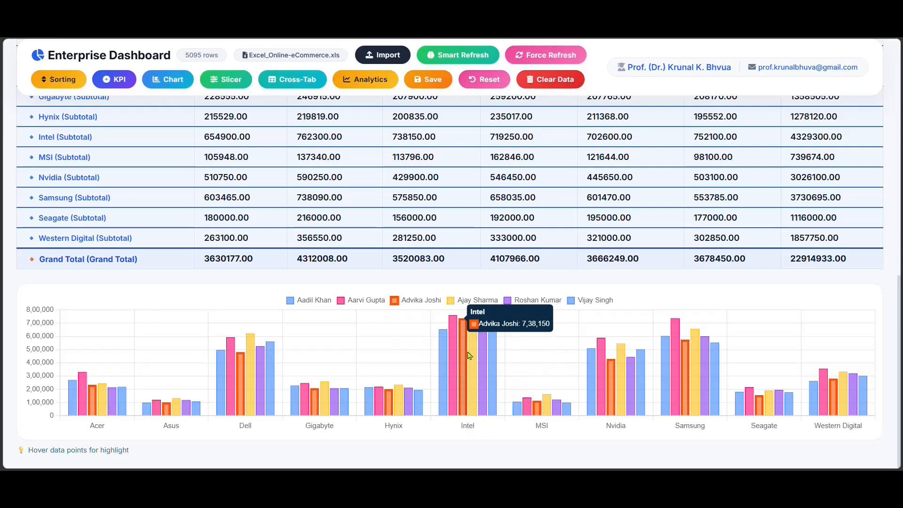
pyautogui.moveTo(494, 346)
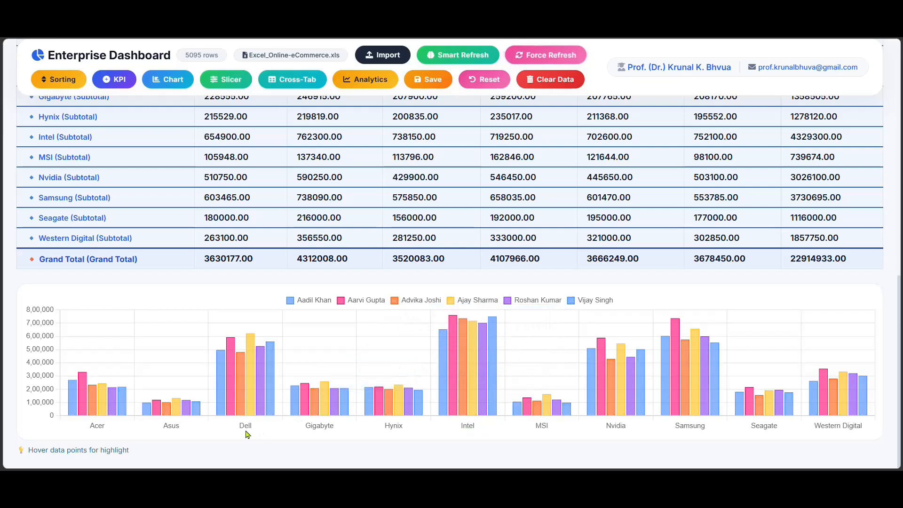
pyautogui.moveTo(234, 371)
pyautogui.moveTo(250, 346)
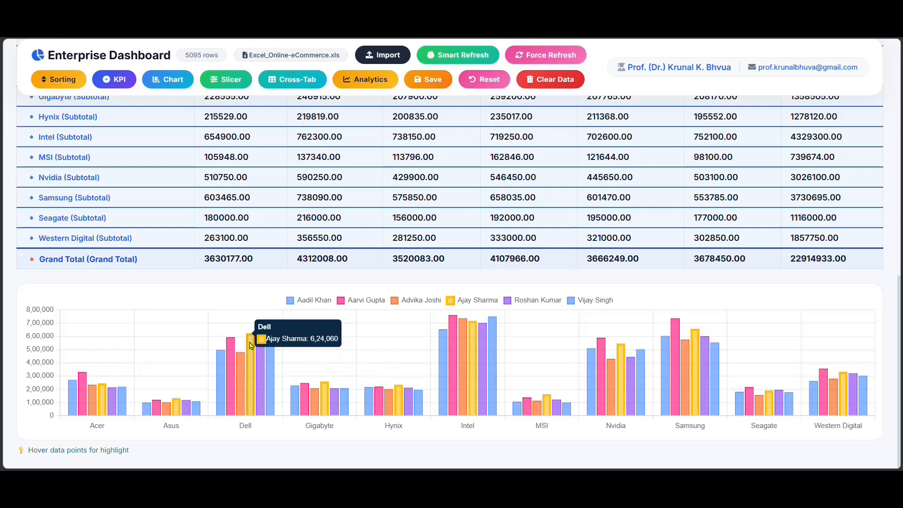
pyautogui.moveTo(465, 417)
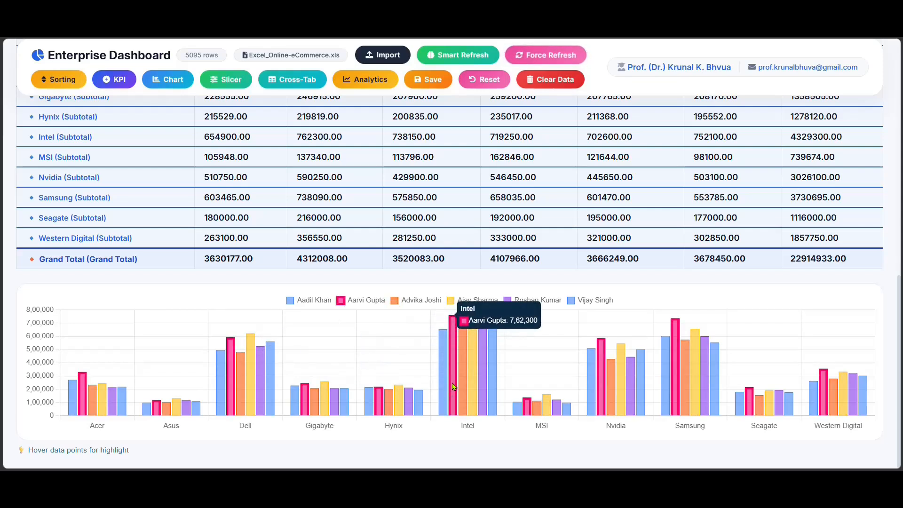
pyautogui.moveTo(678, 389)
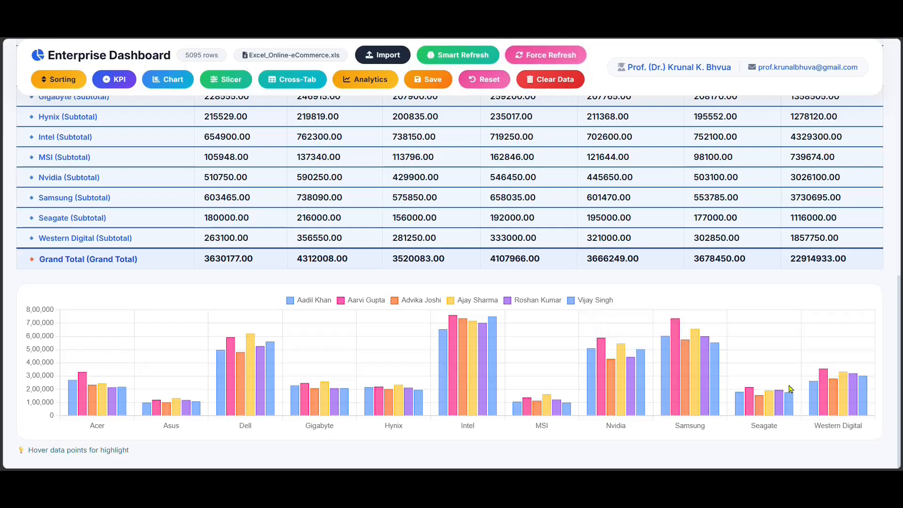
pyautogui.moveTo(823, 389)
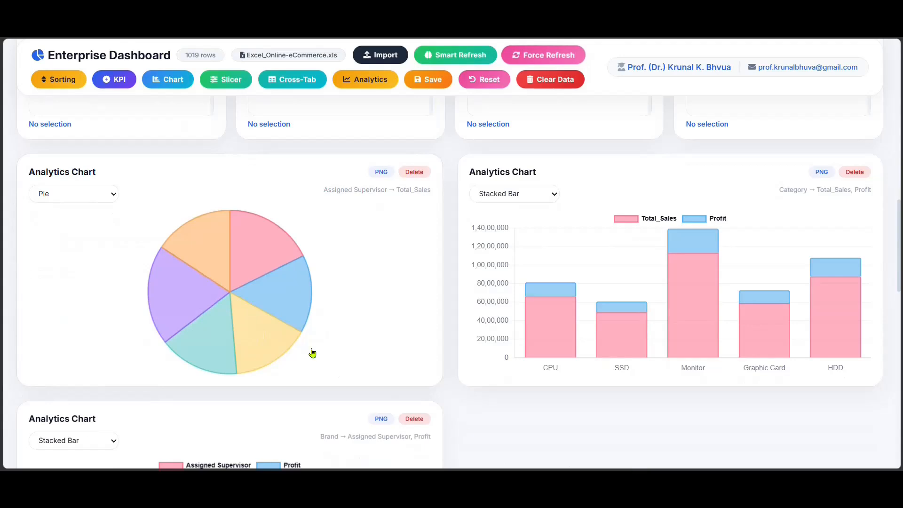
# Return to the dashboard charts and inspect each assigned supervisor's share of Total_Sales in the pie chart.
pyautogui.moveTo(246, 268)
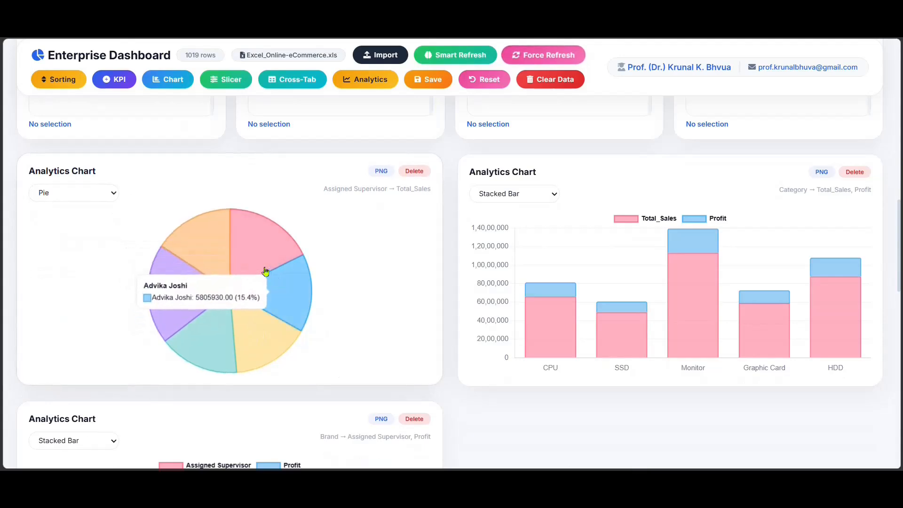
pyautogui.moveTo(217, 282)
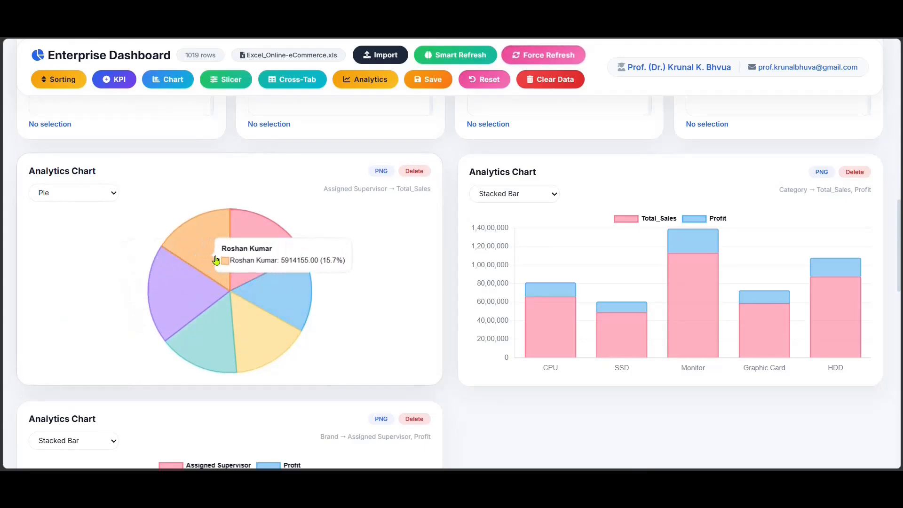
pyautogui.moveTo(243, 322)
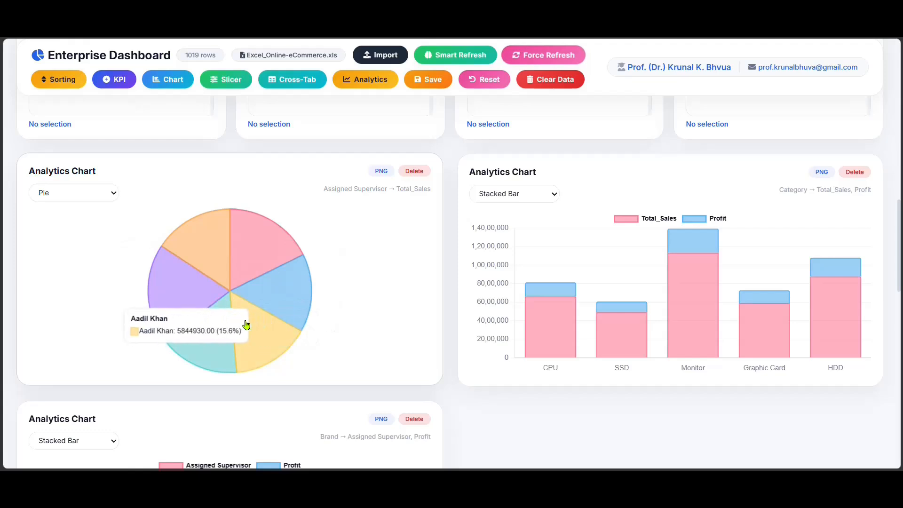